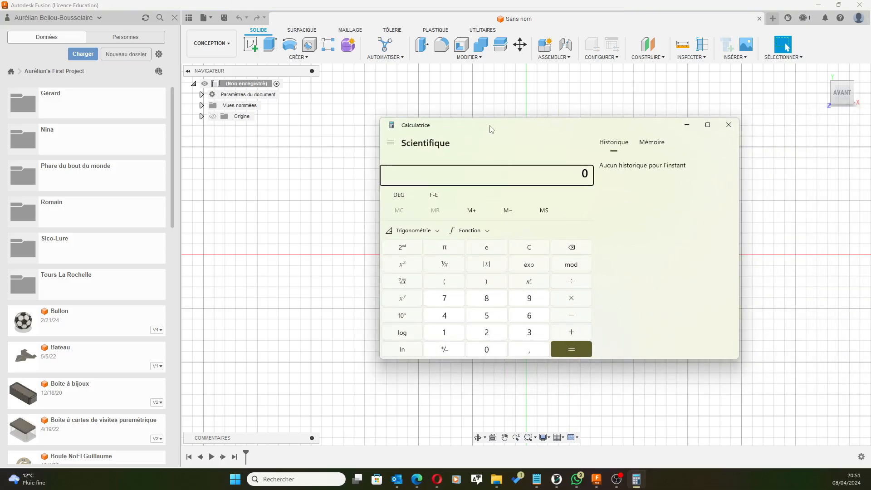
Calculate 115 ÷ 2 in the calculator and move its window out of the way
{"action": "type", "text": "115 ÷ 2"}
{"action": "key", "text": "Return"}
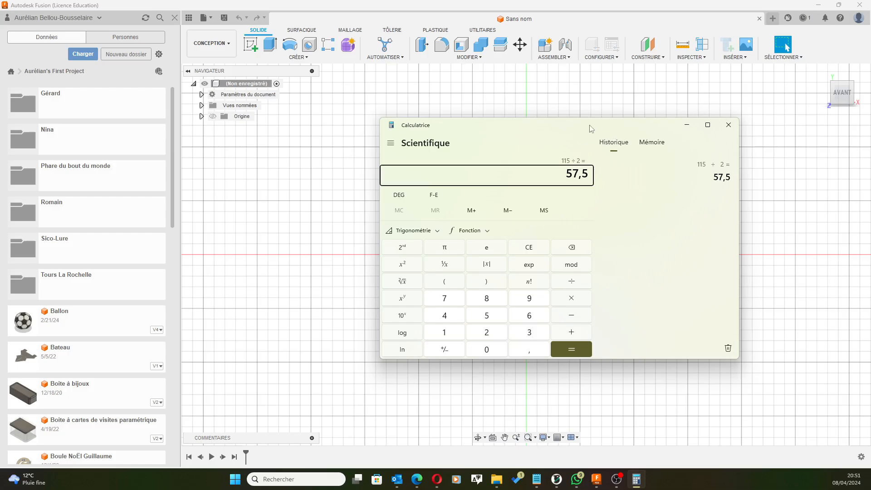
{"action": "left_click_drag", "start_coordinate": [590, 126], "coordinate": [870, 127]}
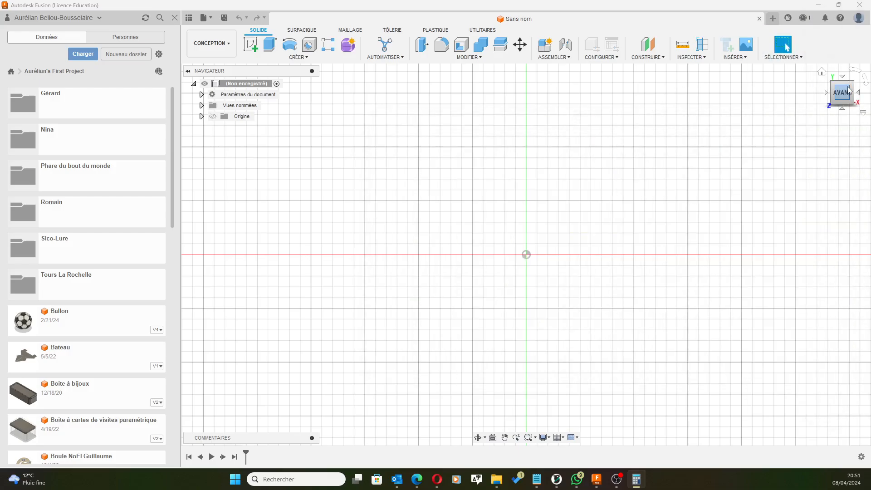
Start a sketch on the front plane and draw a 57.5 mm diameter construction circle centred on the origin
{"action": "left_click", "coordinate": [251, 44]}
{"action": "left_click", "coordinate": [553, 230]}
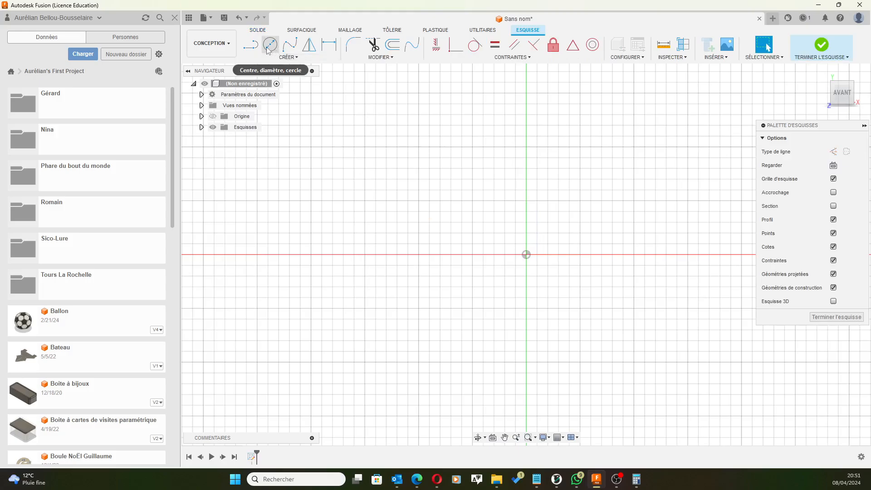
{"action": "left_click", "coordinate": [269, 45]}
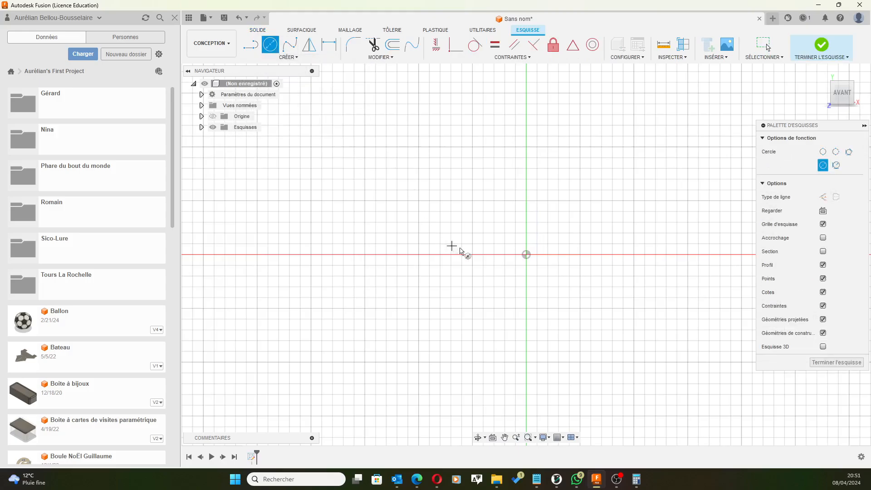
{"action": "left_click", "coordinate": [525, 254]}
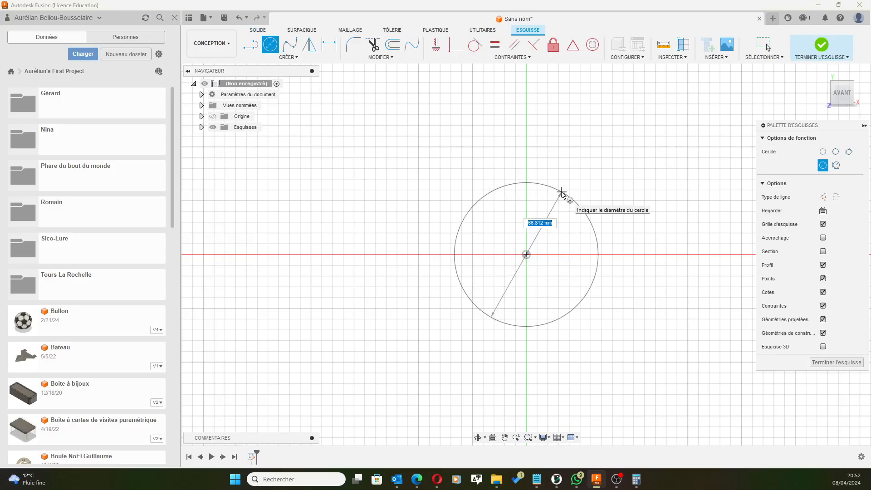
{"action": "type", "text": "57.5"}
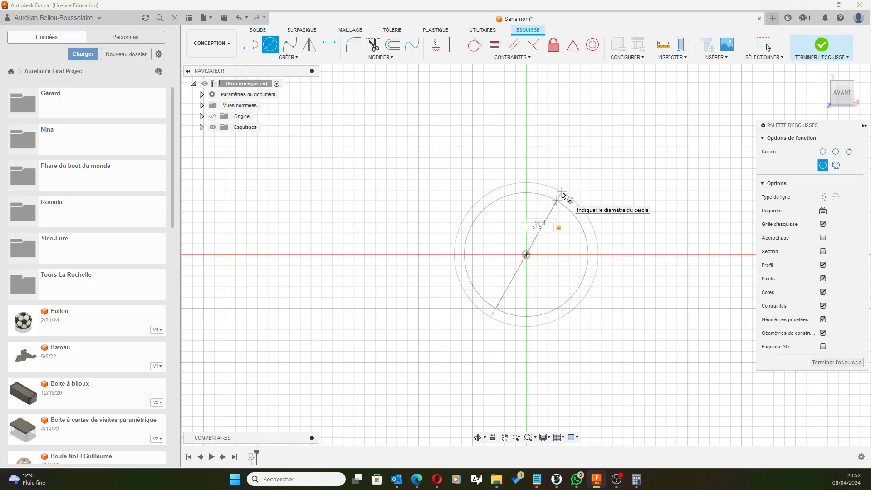
{"action": "key", "text": "Return"}
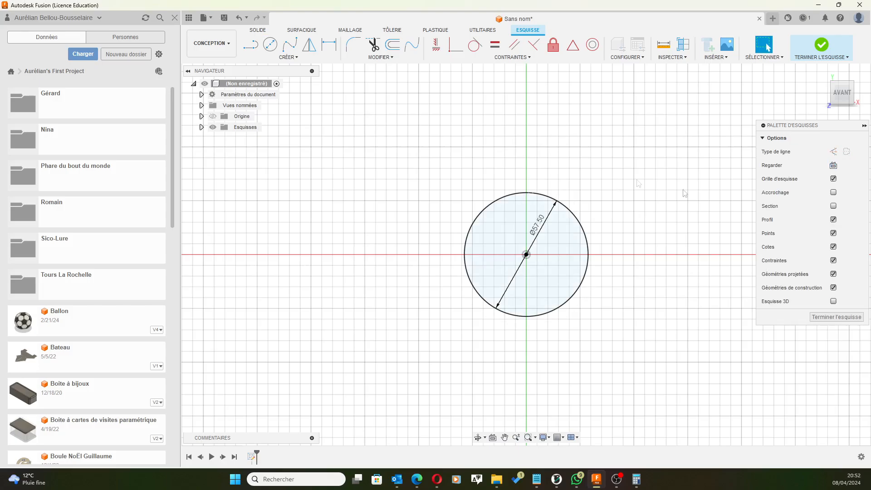
{"action": "left_click", "coordinate": [499, 199]}
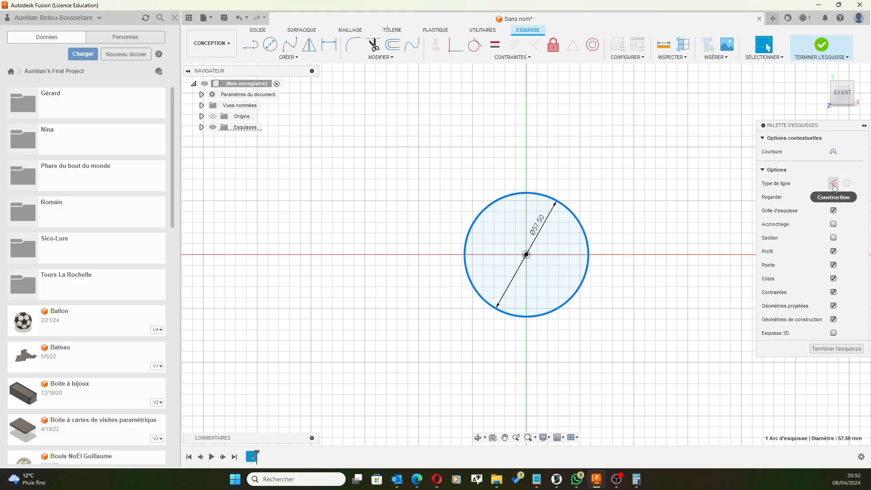
{"action": "left_click", "coordinate": [833, 184]}
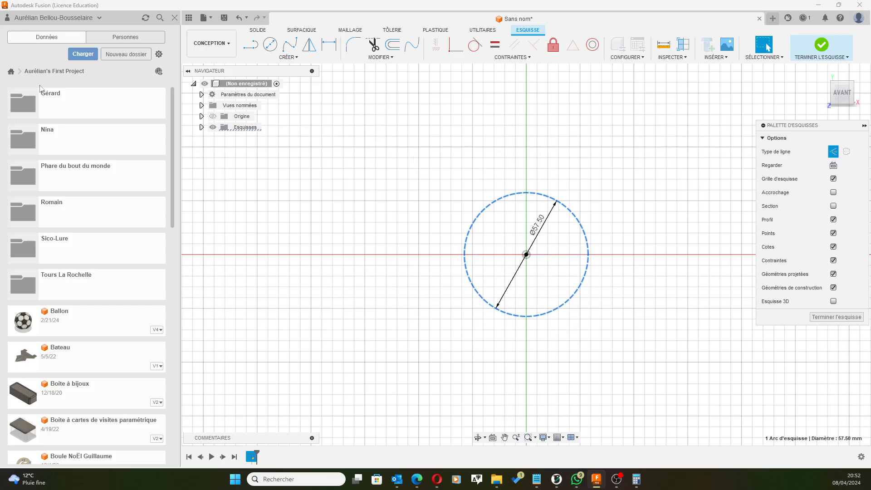
Draw a vertical construction line from the origin down past the bottom of the circle
{"action": "left_click", "coordinate": [250, 44]}
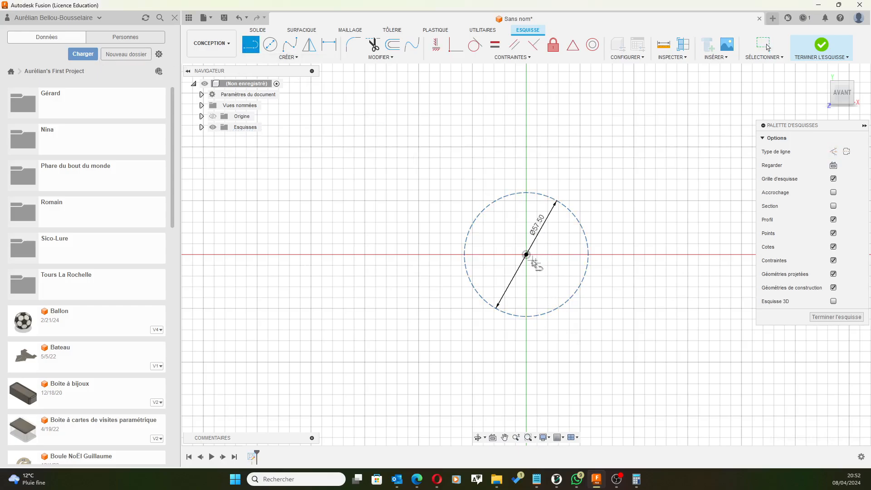
{"action": "left_click", "coordinate": [526, 255]}
{"action": "left_click", "coordinate": [526, 392]}
{"action": "right_click", "coordinate": [581, 411]}
{"action": "left_click", "coordinate": [608, 410]}
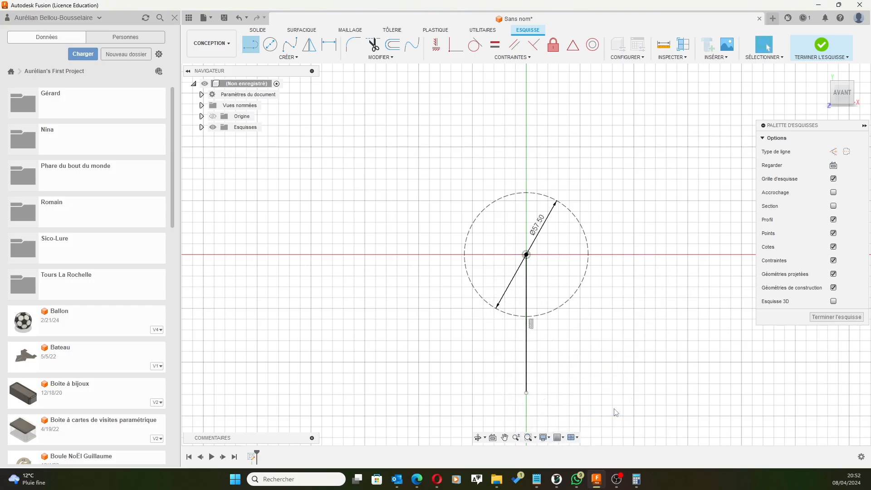
{"action": "left_click", "coordinate": [527, 350]}
{"action": "left_click", "coordinate": [837, 154]}
{"action": "left_click", "coordinate": [388, 290]}
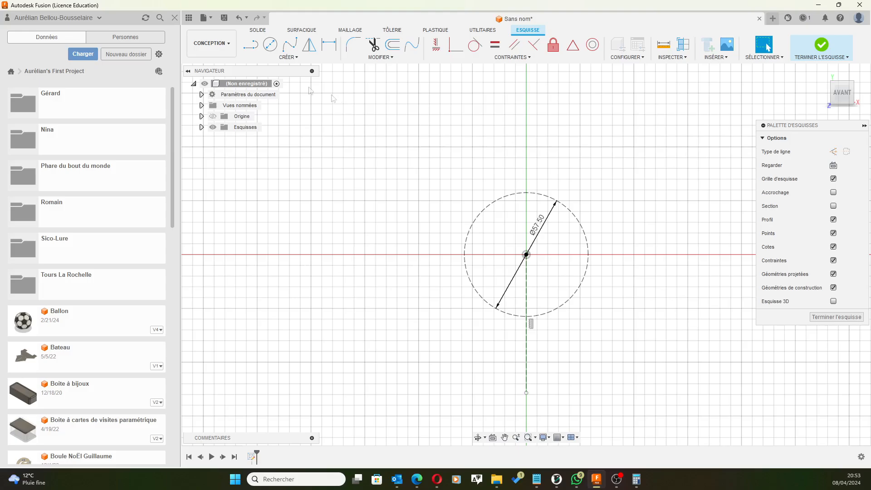
Draw a 40° centre-point arc about the origin, starting where the construction circle meets the vertical line and running counterclockwise along the circle
{"action": "left_click", "coordinate": [290, 57]}
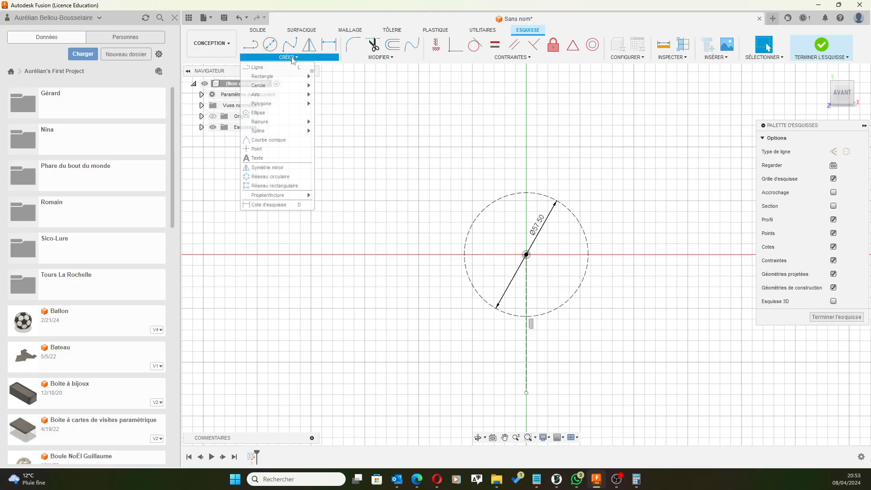
{"action": "mouse_move", "coordinate": [298, 96]}
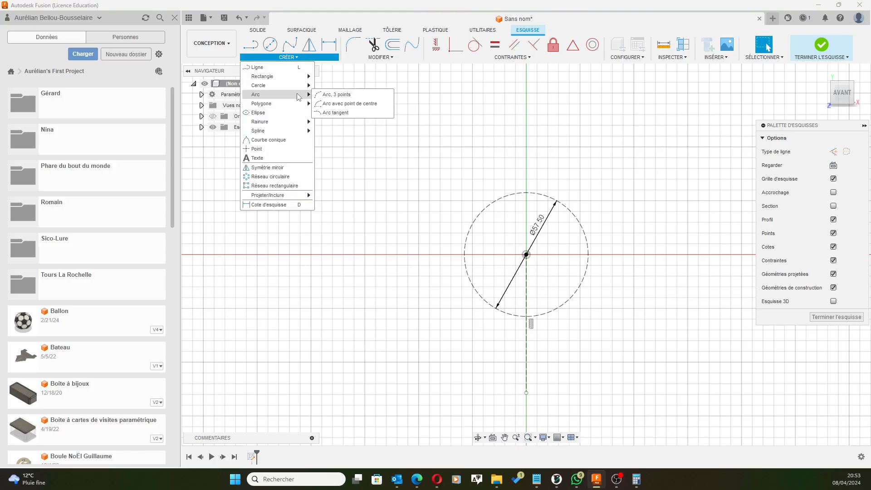
{"action": "left_click", "coordinate": [350, 104]}
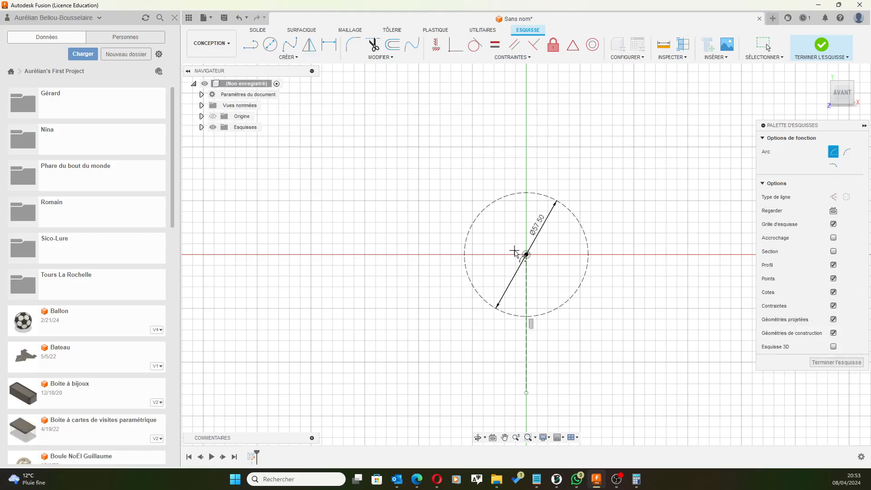
{"action": "left_click", "coordinate": [526, 255]}
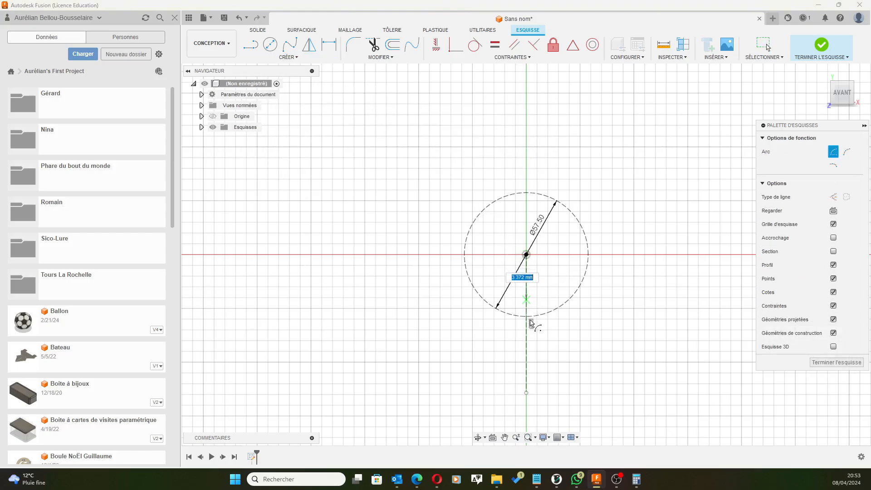
{"action": "left_click", "coordinate": [528, 319]}
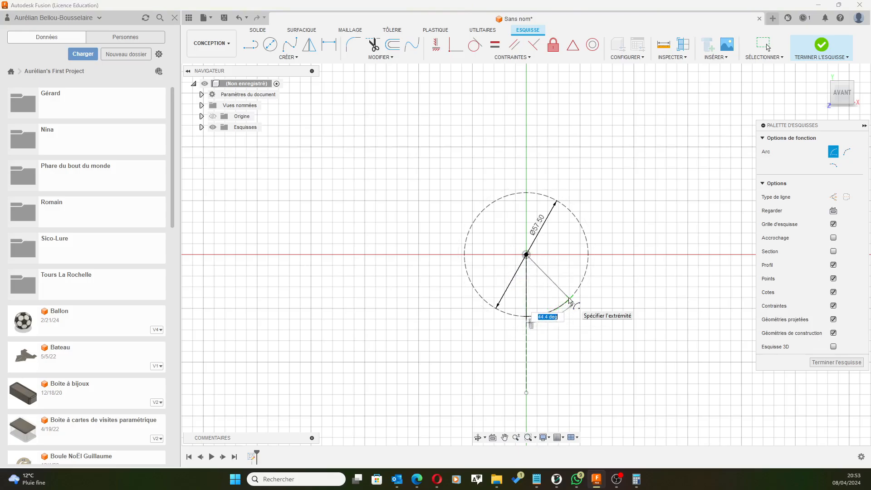
{"action": "scroll", "coordinate": [567, 300], "scroll_direction": "up", "scroll_amount": 4}
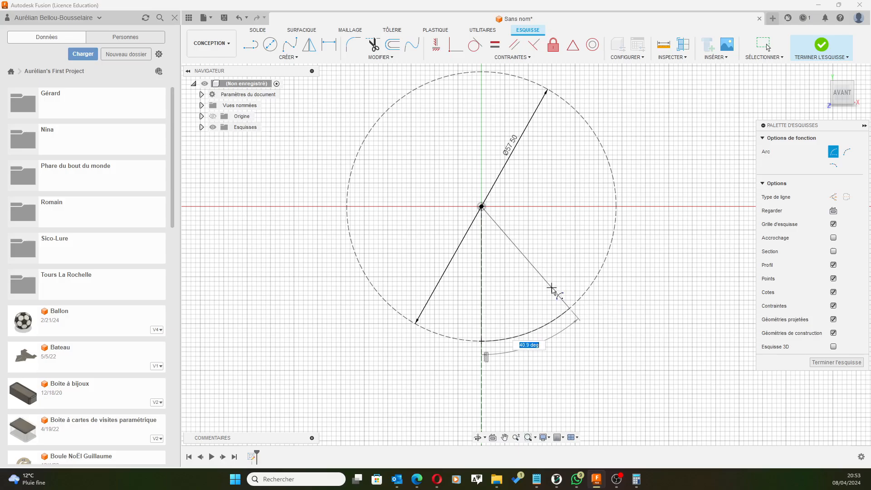
{"action": "type", "text": "40"}
{"action": "key", "text": "Return"}
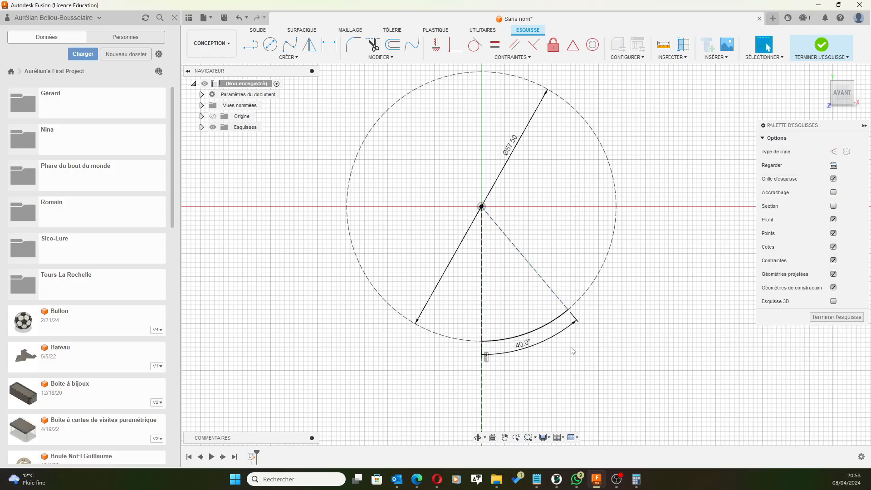
Draw a 12 mm line straight down from the arc's lower end along the vertical construction line
{"action": "key", "text": "l"}
{"action": "left_click", "coordinate": [481, 342]}
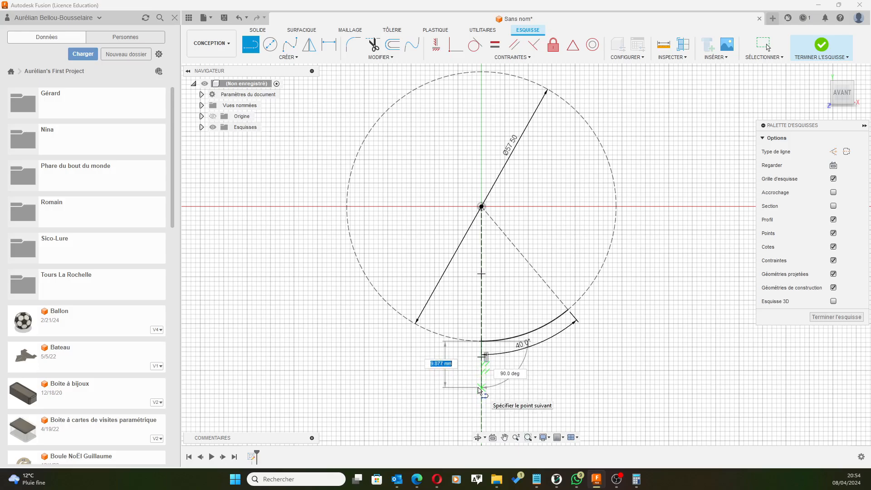
{"action": "type", "text": "12"}
{"action": "key", "text": "Return"}
{"action": "key", "text": "Escape"}
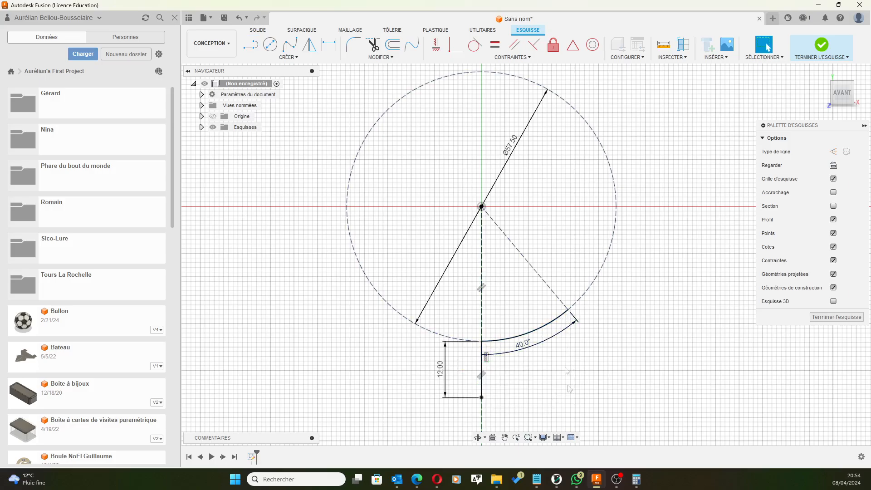
Close the profile with a vertical line down from the arc's upper end and a horizontal line to the end of the 12 mm line
{"action": "left_click", "coordinate": [257, 49]}
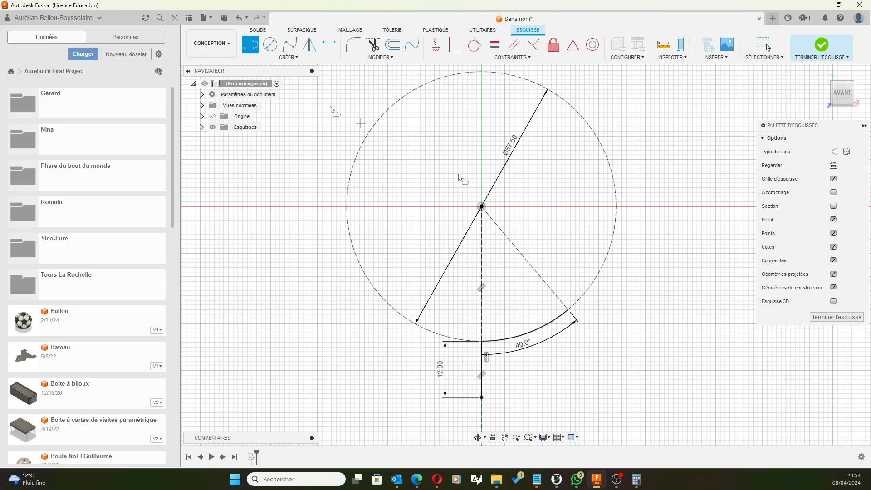
{"action": "left_click", "coordinate": [568, 312]}
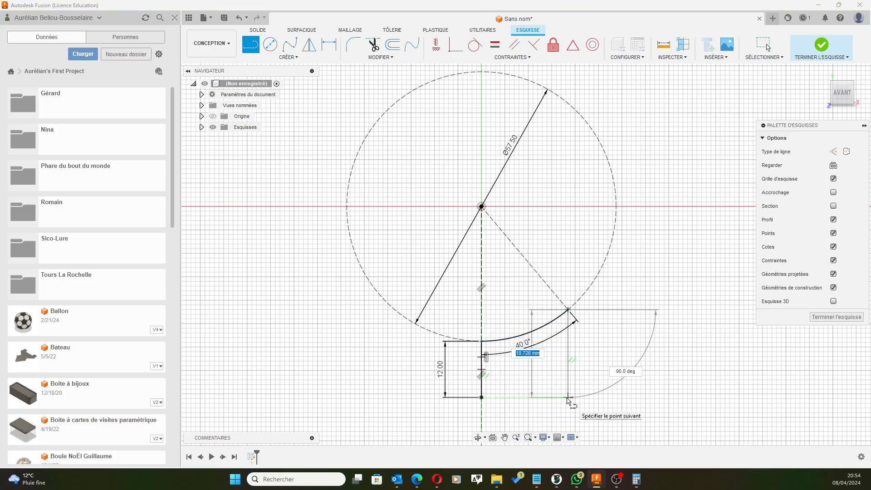
{"action": "left_click", "coordinate": [567, 398]}
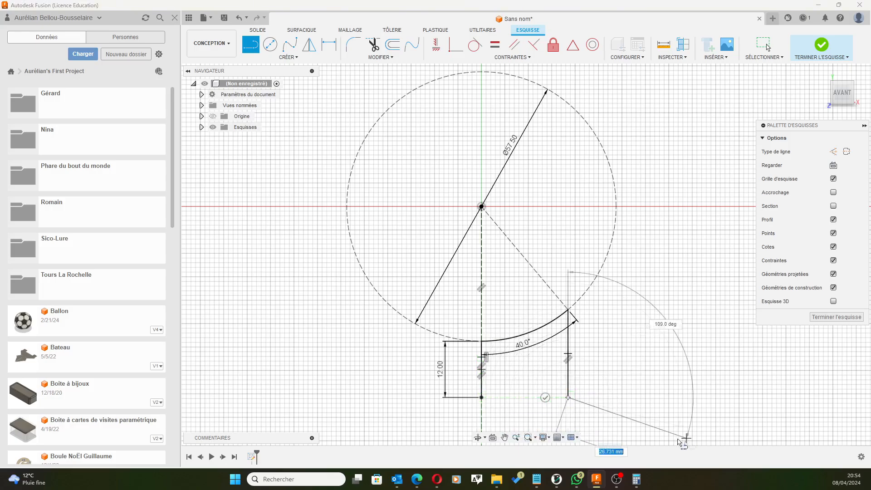
{"action": "left_click", "coordinate": [481, 398]}
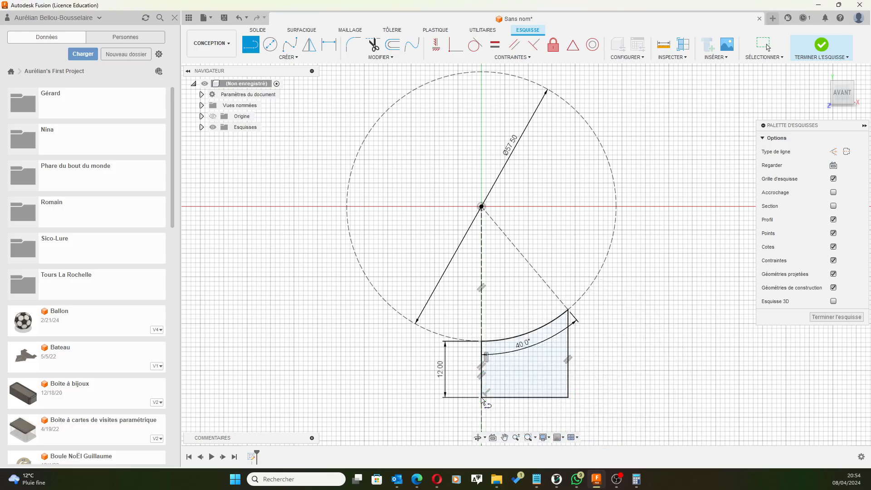
{"action": "scroll", "coordinate": [396, 354], "scroll_direction": "up", "scroll_amount": 1}
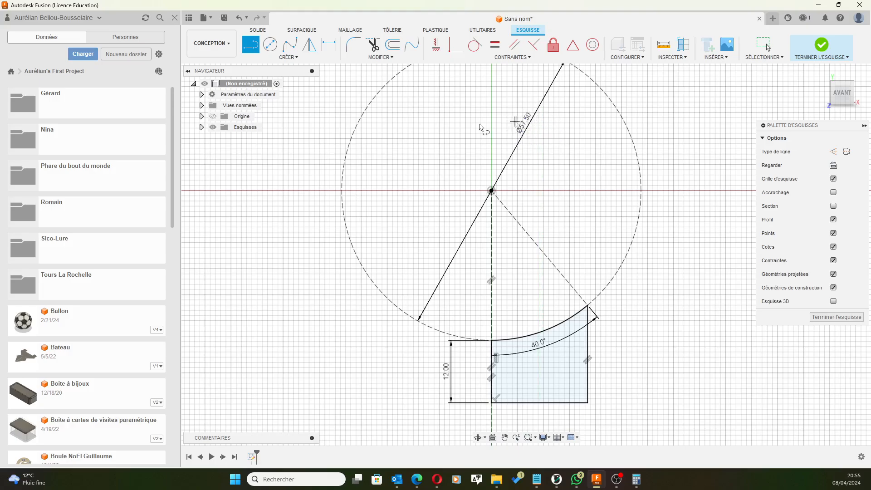
{"action": "key", "text": "Escape"}
{"action": "key", "text": "Escape"}
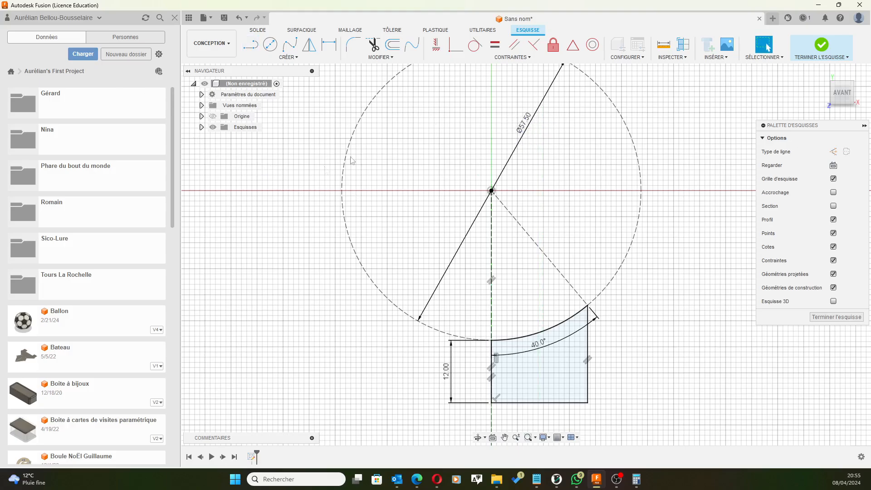
Open the construction circle's diameter dimension for editing
{"action": "left_click", "coordinate": [526, 127]}
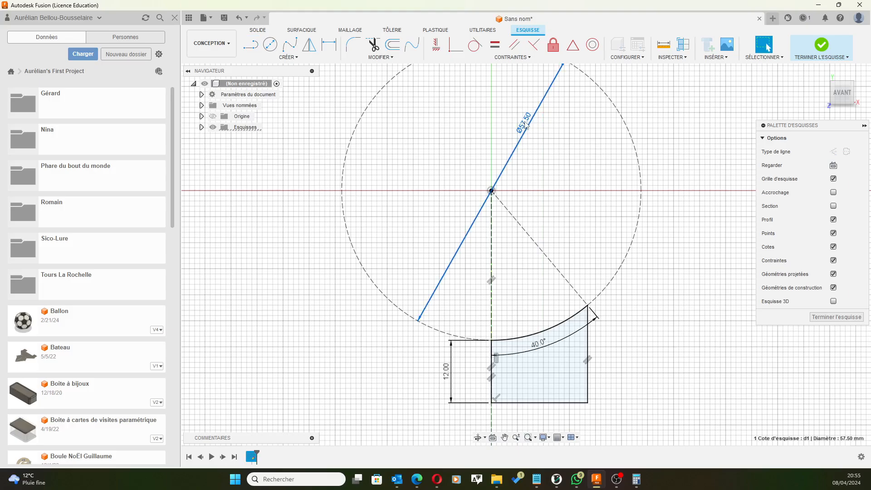
{"action": "double_click", "coordinate": [526, 127]}
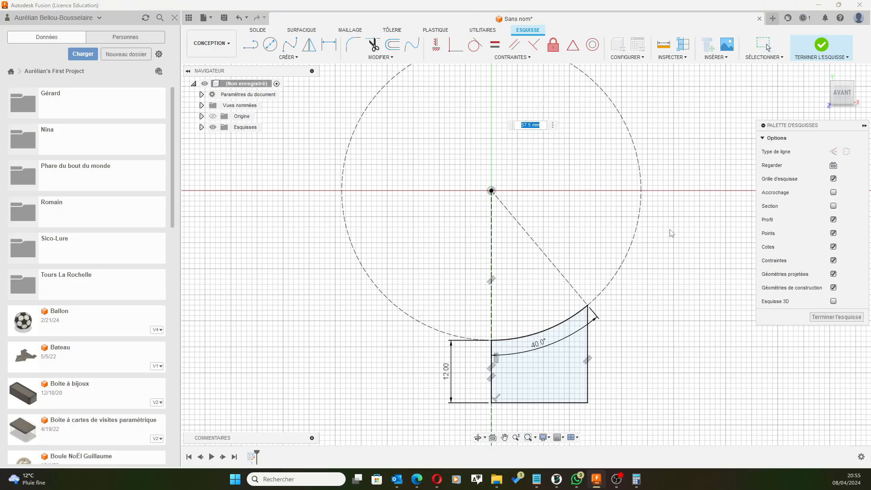
{"action": "key", "text": "Return"}
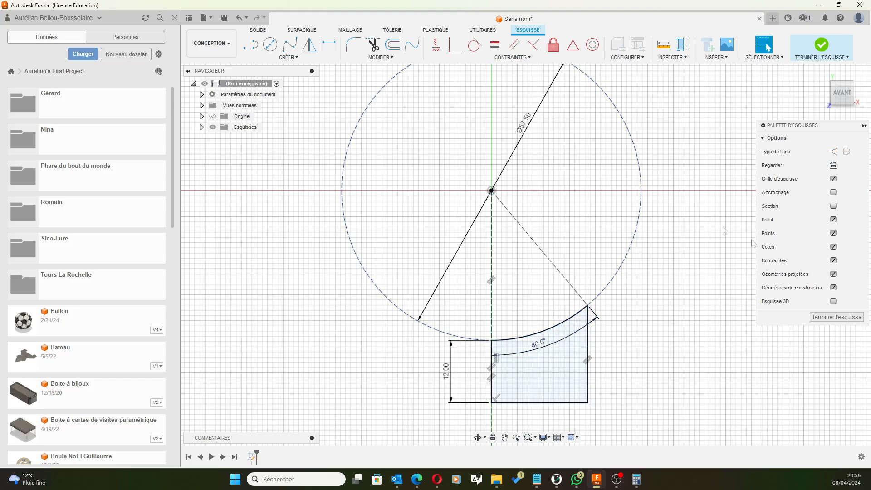
Finish the sketch and revolve the closed profile 360° about the vertical construction line as a new body
{"action": "left_click", "coordinate": [824, 318]}
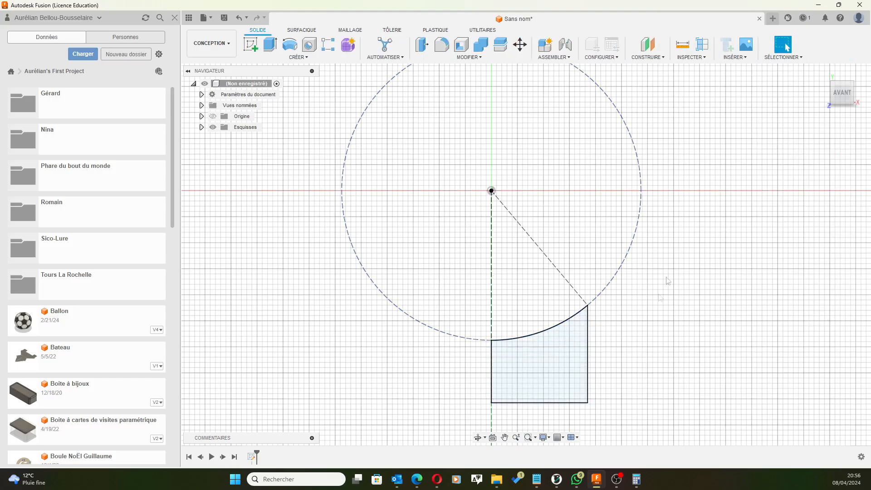
{"action": "scroll", "coordinate": [679, 240], "scroll_direction": "down", "scroll_amount": 2}
{"action": "mouse_move", "coordinate": [676, 254]}
{"action": "middle_mouse_down"}
{"action": "mouse_move", "coordinate": [659, 291]}
{"action": "mouse_move", "coordinate": [700, 210]}
{"action": "mouse_move", "coordinate": [717, 229]}
{"action": "mouse_move", "coordinate": [687, 230]}
{"action": "mouse_move", "coordinate": [690, 219]}
{"action": "middle_mouse_up"}
{"action": "middle_click_drag", "start_coordinate": [689, 219], "coordinate": [655, 245], "text": "shift"}
{"action": "left_click", "coordinate": [289, 44]}
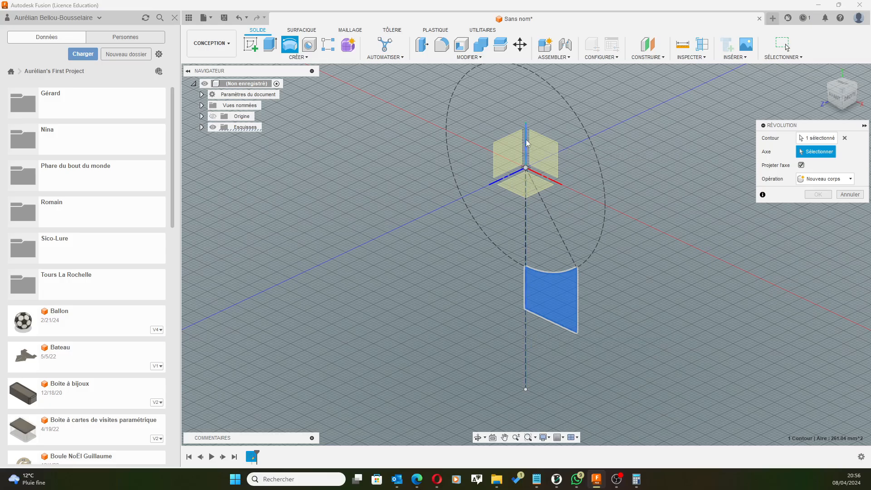
{"action": "left_click", "coordinate": [525, 321]}
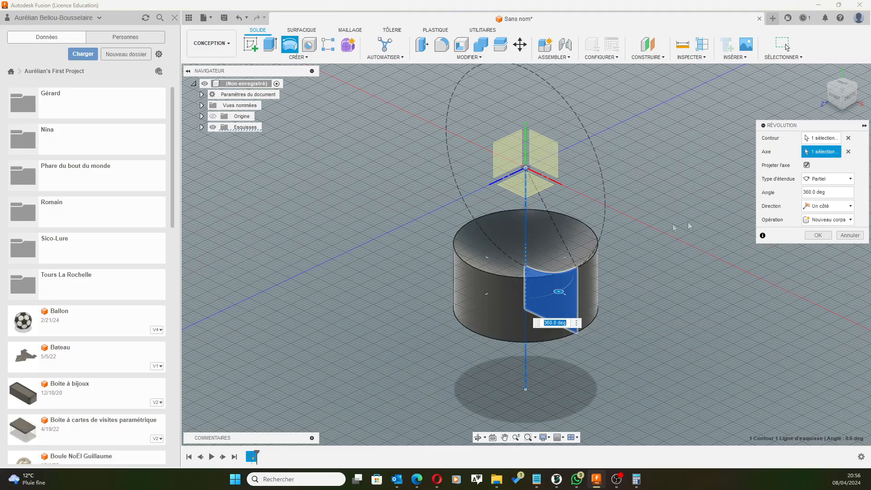
{"action": "left_click", "coordinate": [813, 235]}
{"action": "scroll", "coordinate": [458, 245], "scroll_direction": "up", "scroll_amount": 5}
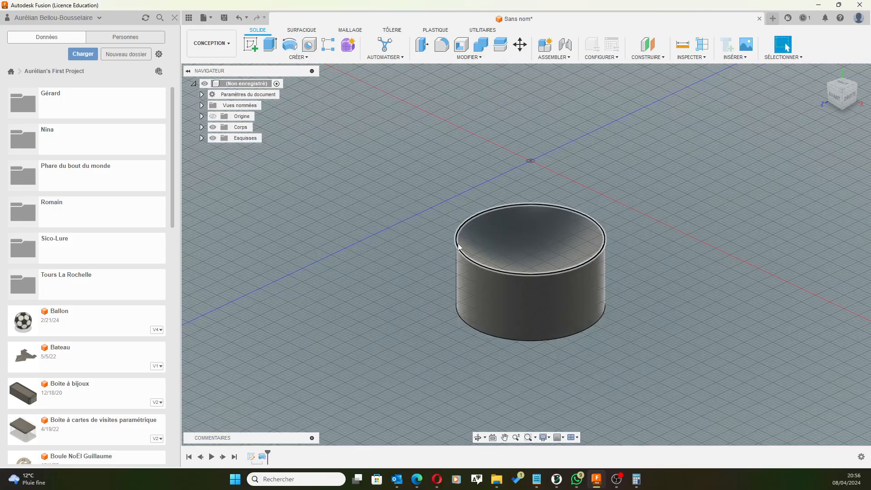
{"action": "middle_click_drag", "start_coordinate": [405, 265], "coordinate": [577, 230], "text": "shift"}
{"action": "scroll", "coordinate": [728, 229], "scroll_direction": "up", "scroll_amount": 3}
{"action": "scroll", "coordinate": [706, 227], "scroll_direction": "up", "scroll_amount": 2}
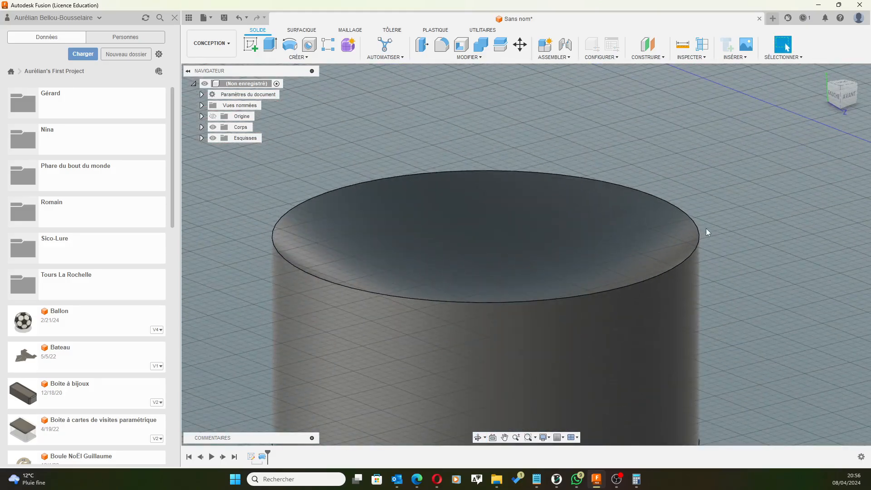
Fillet the upper circular edge of the base with a constant 0.5 mm radius
{"action": "left_click", "coordinate": [441, 45]}
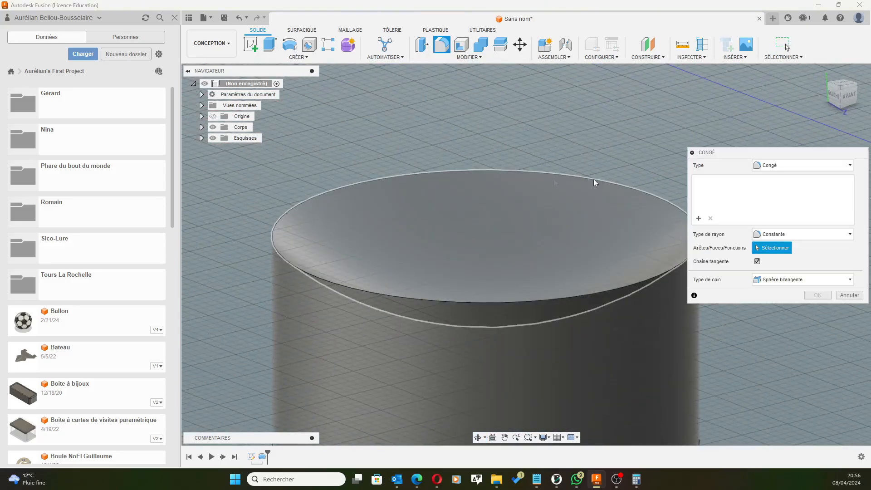
{"action": "left_click", "coordinate": [629, 188]}
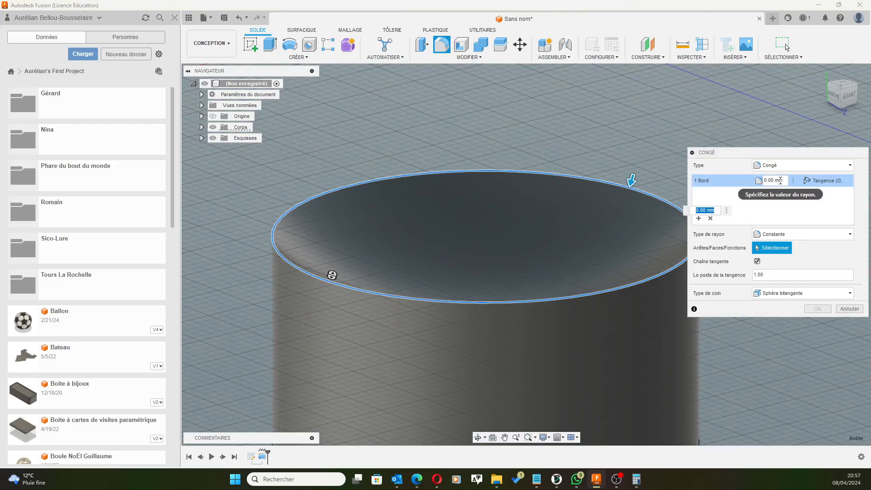
{"action": "type", "text": "0"}
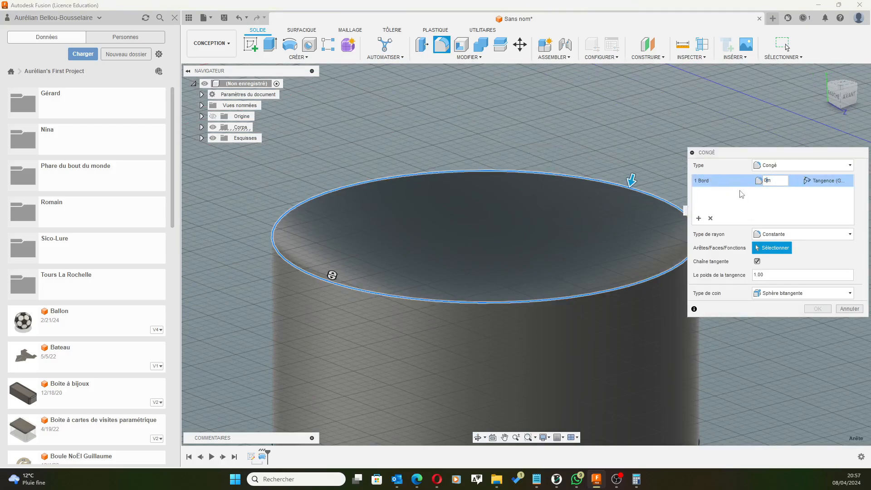
{"action": "type", "text": ".5m"}
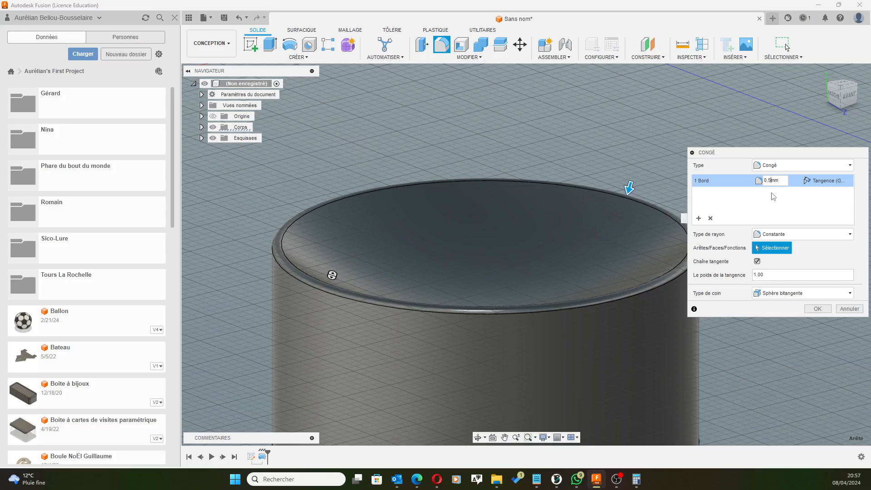
{"action": "left_click", "coordinate": [818, 309]}
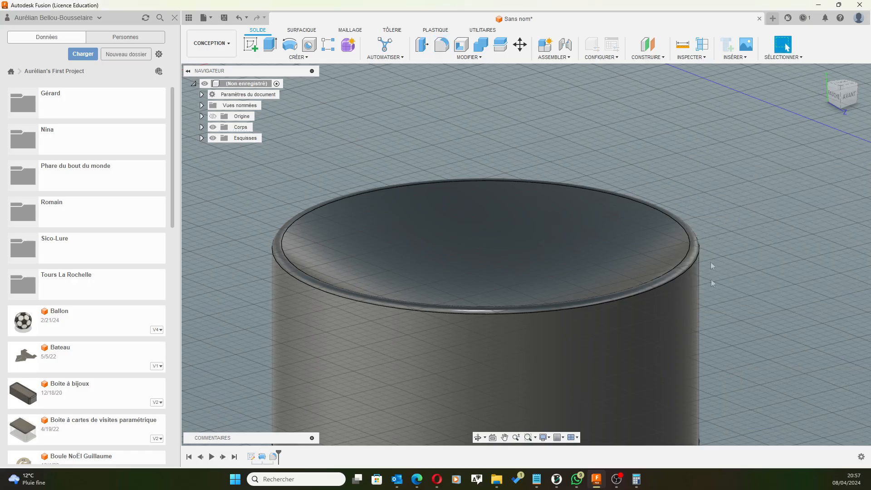
Save the design under the name Support pomme d'eden in the current project
{"action": "scroll", "coordinate": [710, 262], "scroll_direction": "up", "scroll_amount": 1}
{"action": "scroll", "coordinate": [733, 230], "scroll_direction": "down", "scroll_amount": 4}
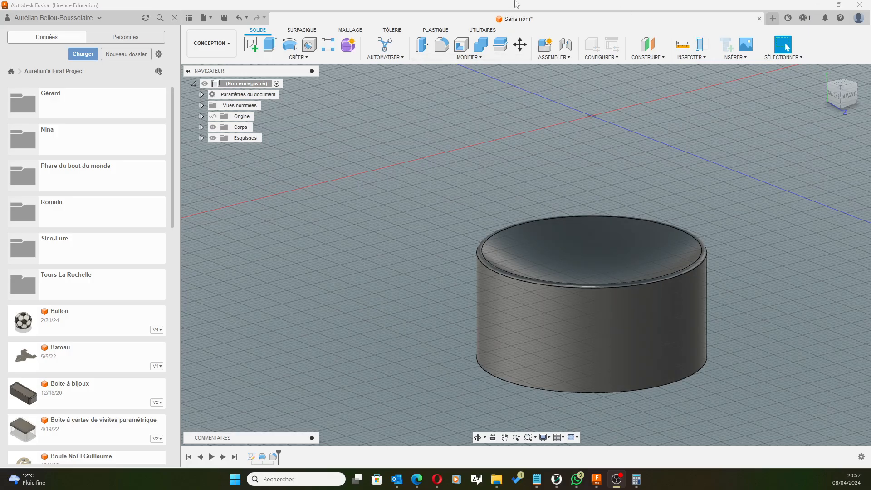
{"action": "left_click", "coordinate": [224, 20]}
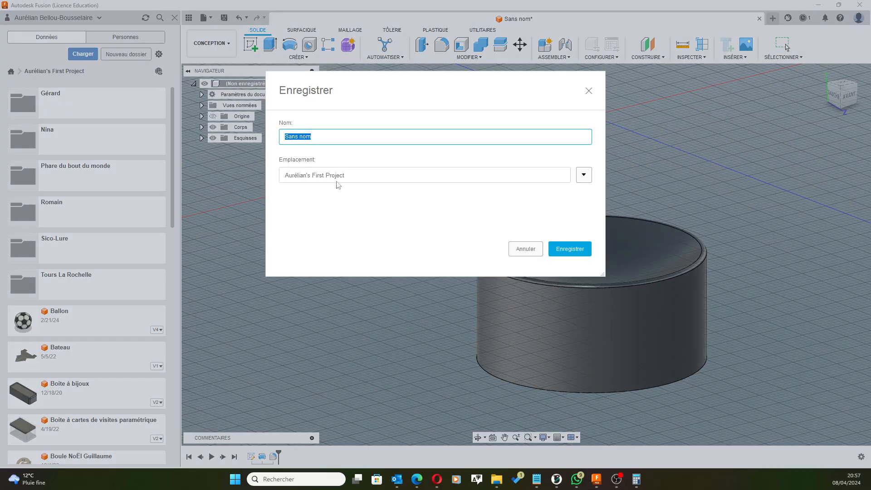
{"action": "type", "text": "S"}
{"action": "left_click", "coordinate": [540, 245]}
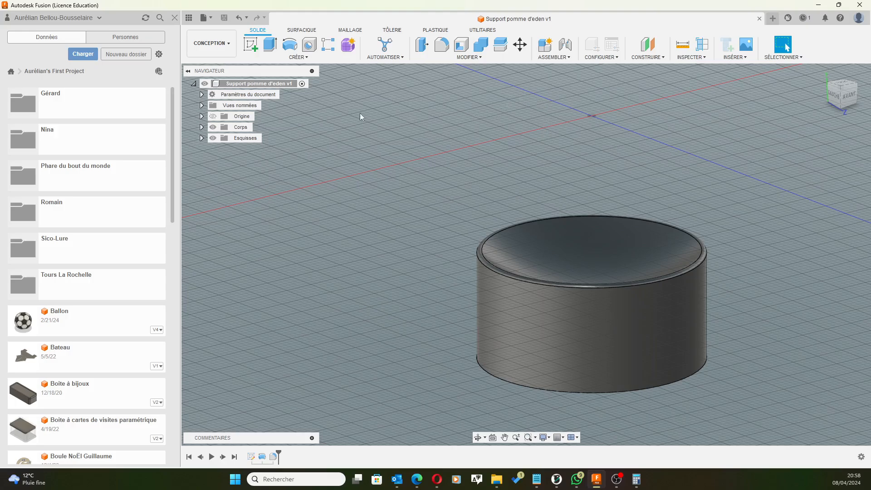
Set up a 3D-print export of the body as 3MF, with sending to the print utility disabled
{"action": "left_click", "coordinate": [204, 19]}
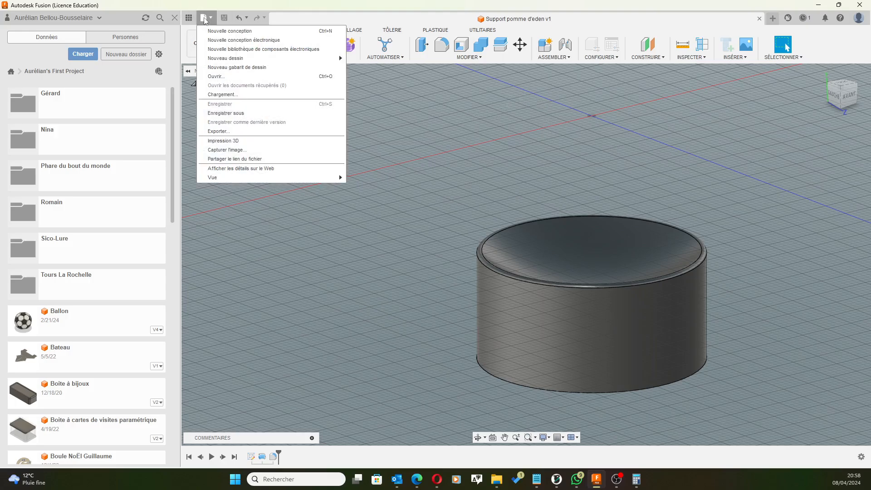
{"action": "left_click", "coordinate": [223, 141]}
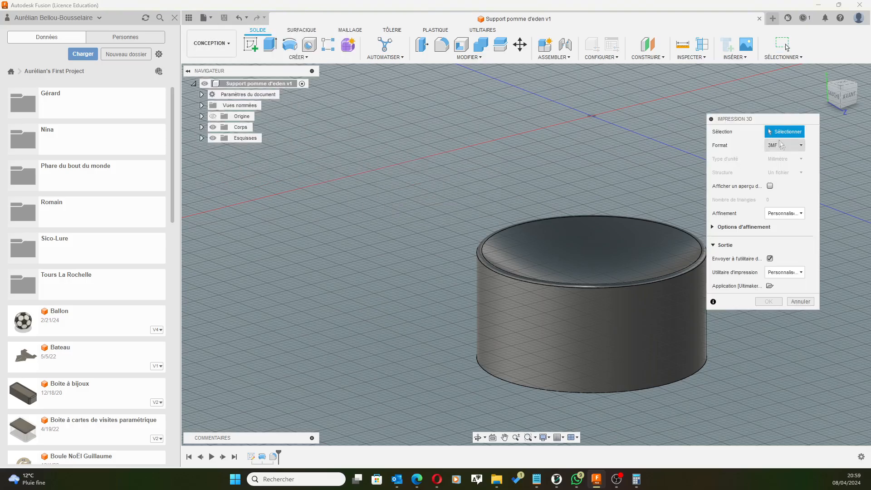
{"action": "left_click", "coordinate": [610, 315]}
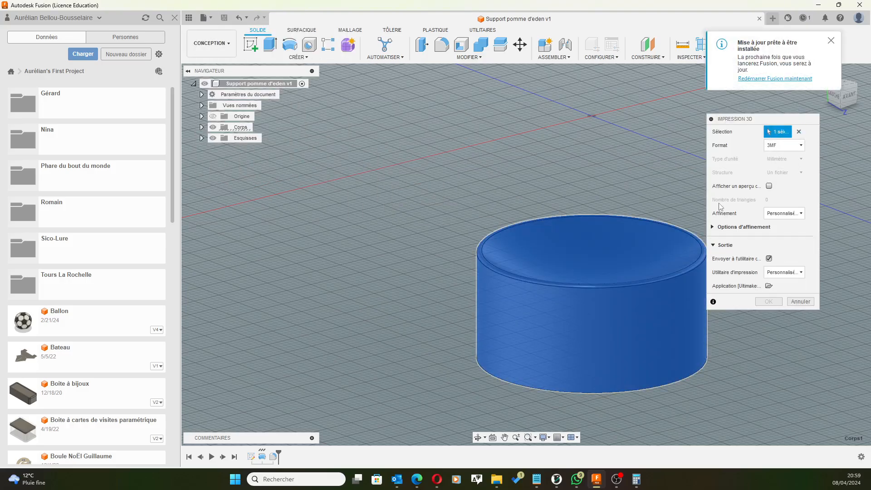
{"action": "left_click", "coordinate": [769, 258]}
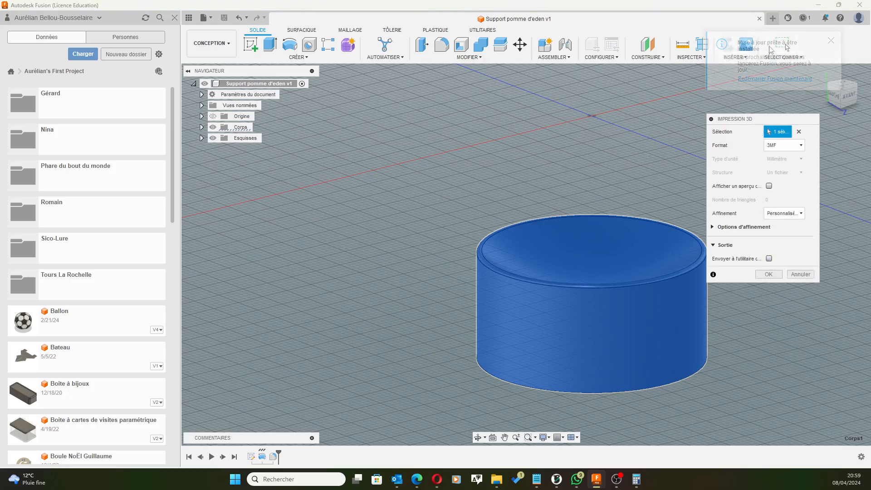
{"action": "left_click", "coordinate": [825, 18]}
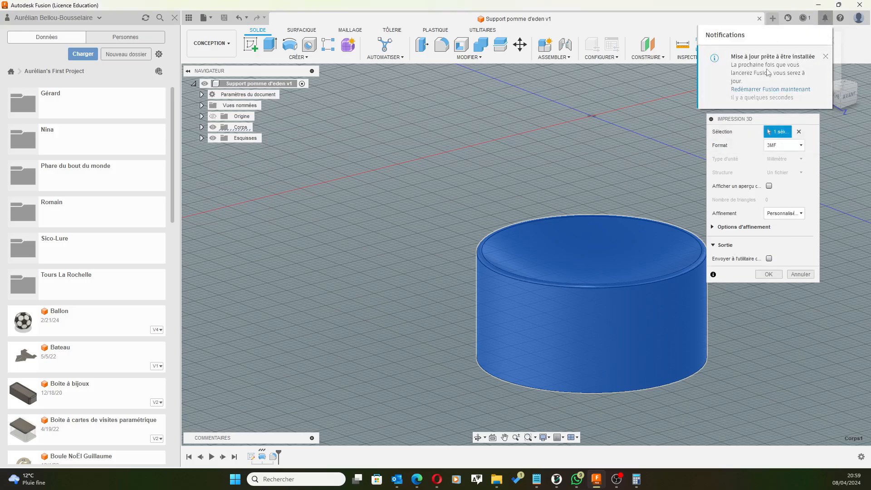
{"action": "left_click", "coordinate": [772, 121]}
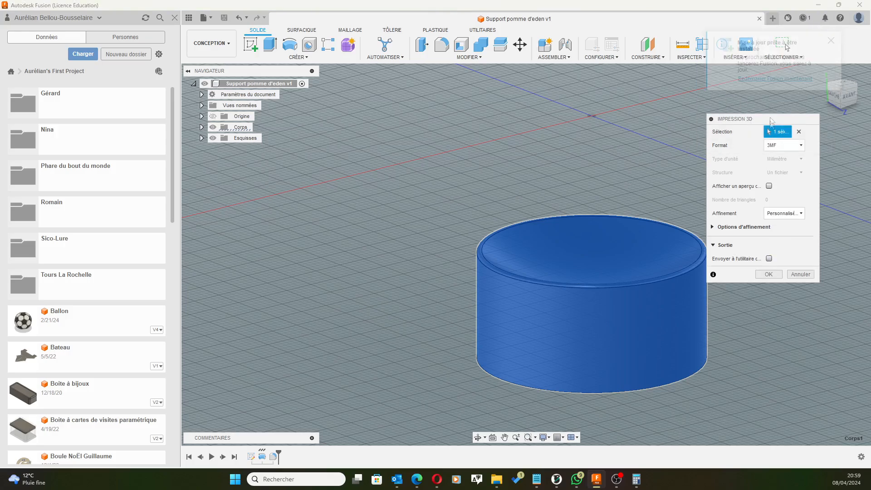
{"action": "left_click", "coordinate": [768, 275]}
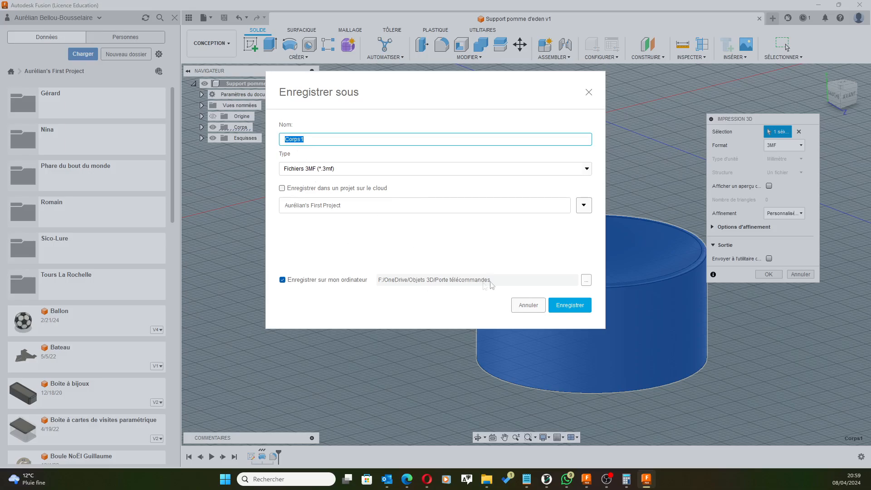
Create a folder named Support pomme d'eden inside Objets 3D on the computer and open it as the export location
{"action": "left_click", "coordinate": [586, 280]}
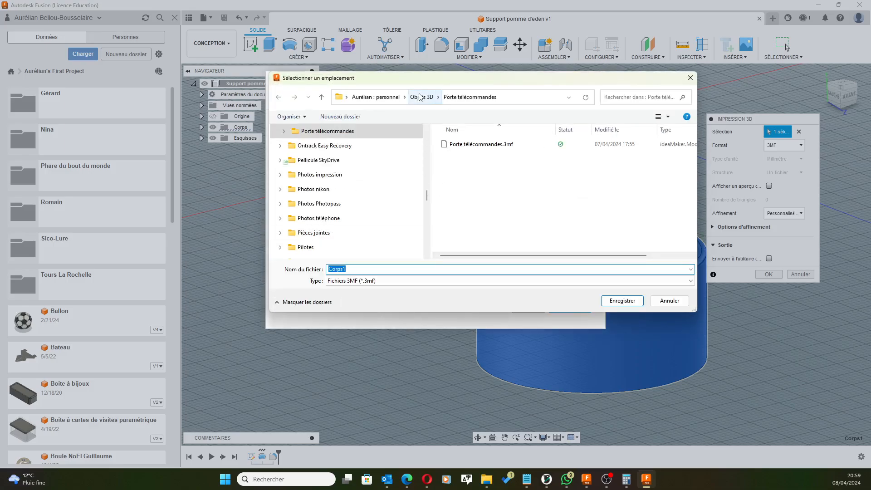
{"action": "left_click", "coordinate": [421, 96]}
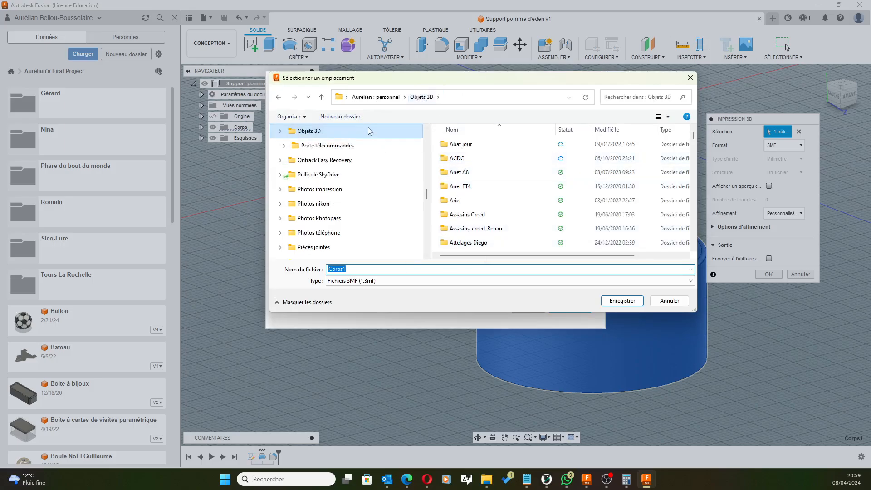
{"action": "left_click", "coordinate": [348, 117]}
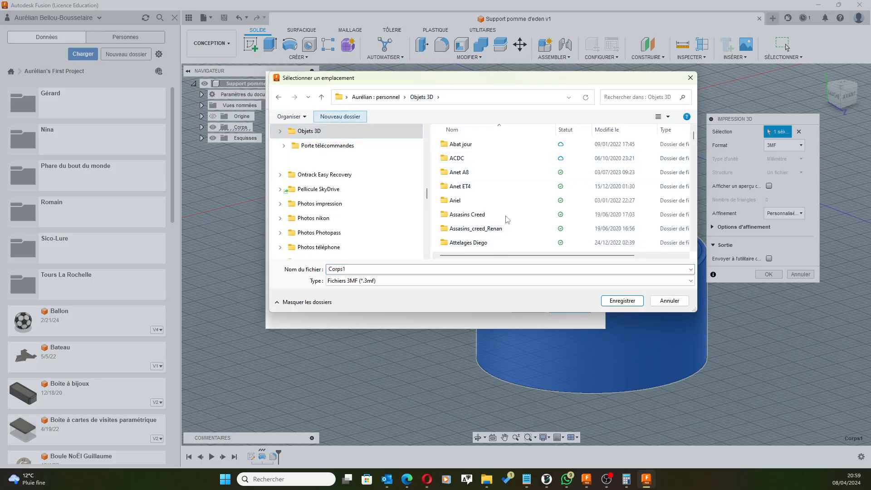
{"action": "type", "text": "Support pomme d'eden"}
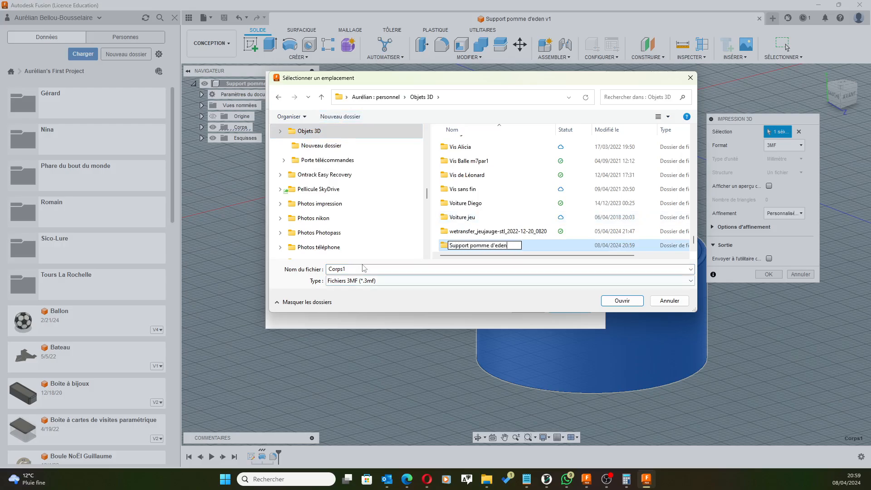
{"action": "double_click", "coordinate": [442, 248]}
Name the export file Support pomme d'eden and save it as a 3MF in the new folder
{"action": "left_click", "coordinate": [394, 271]}
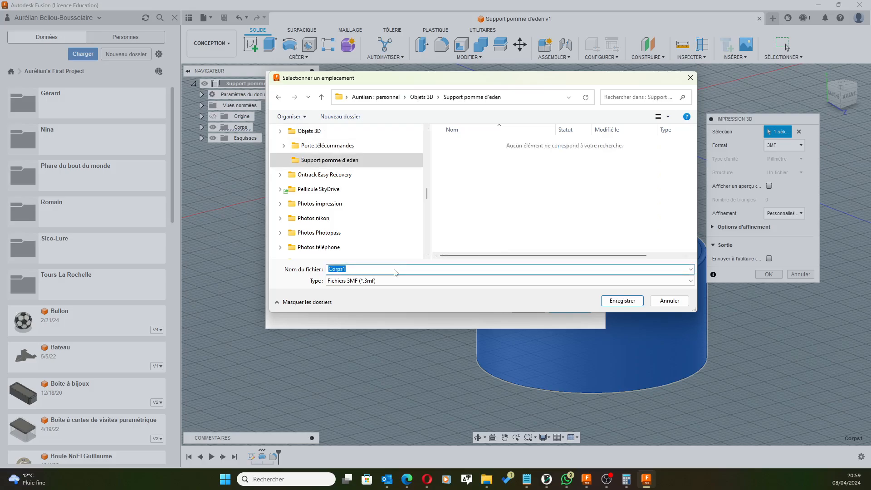
{"action": "type", "text": "Support pomme d'en"}
{"action": "type", "text": "en"}
{"action": "left_click", "coordinate": [618, 301]}
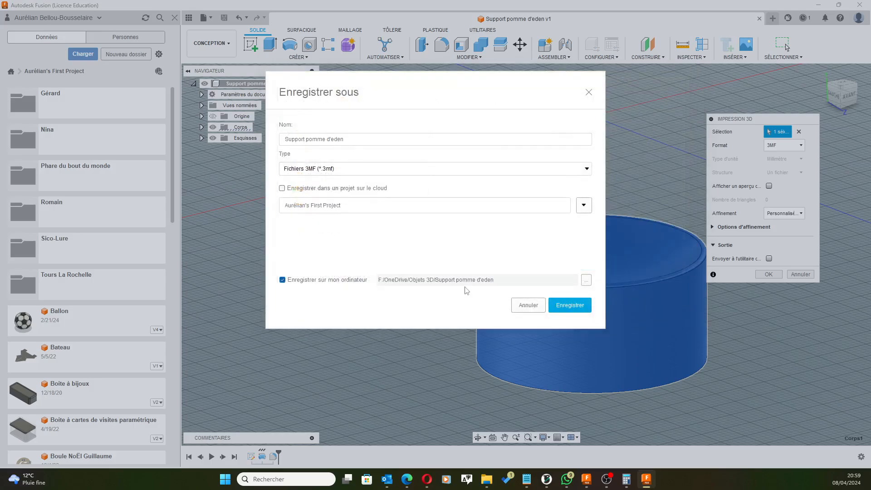
{"action": "left_click", "coordinate": [570, 305]}
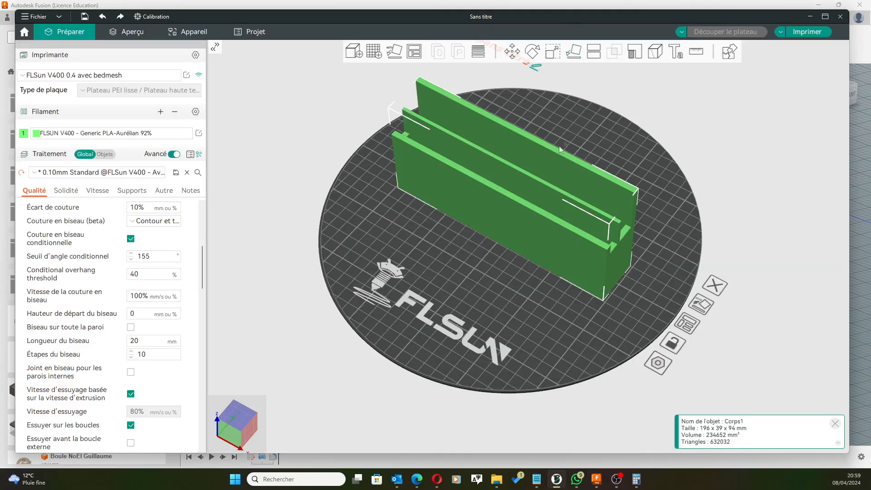
Switch to OrcaSlicer and delete the existing model from the build plate
{"action": "left_click", "coordinate": [649, 172]}
{"action": "left_click", "coordinate": [539, 230]}
{"action": "key", "text": "Delete"}
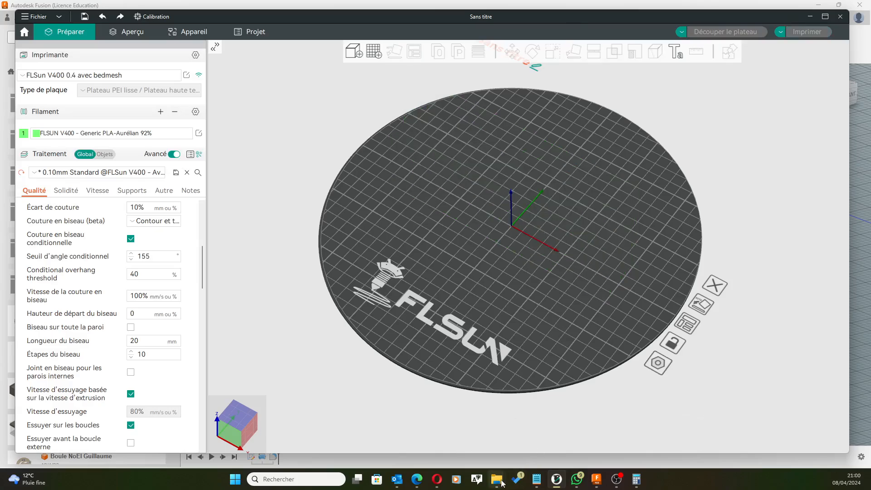
Import the 3MF from the Support pomme d'eden folder in Objets 3D onto the build plate and auto-orient it
{"action": "mouse_move", "coordinate": [497, 479]}
{"action": "left_click", "coordinate": [589, 431]}
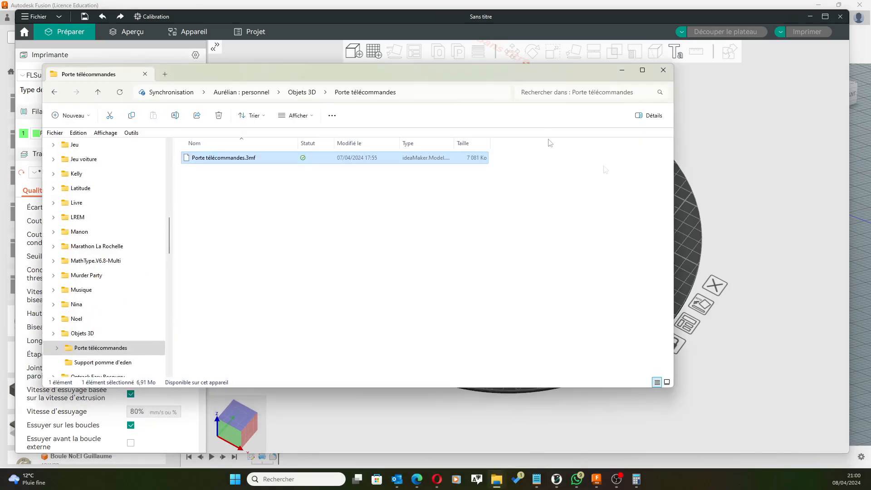
{"action": "left_click", "coordinate": [300, 92]}
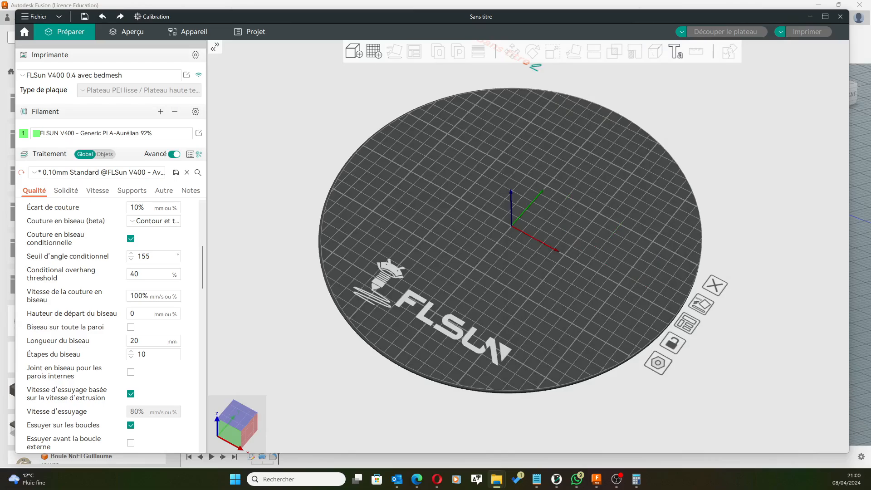
{"action": "left_click_drag", "start_coordinate": [451, 175], "coordinate": [533, 220]}
{"action": "left_click", "coordinate": [456, 275]}
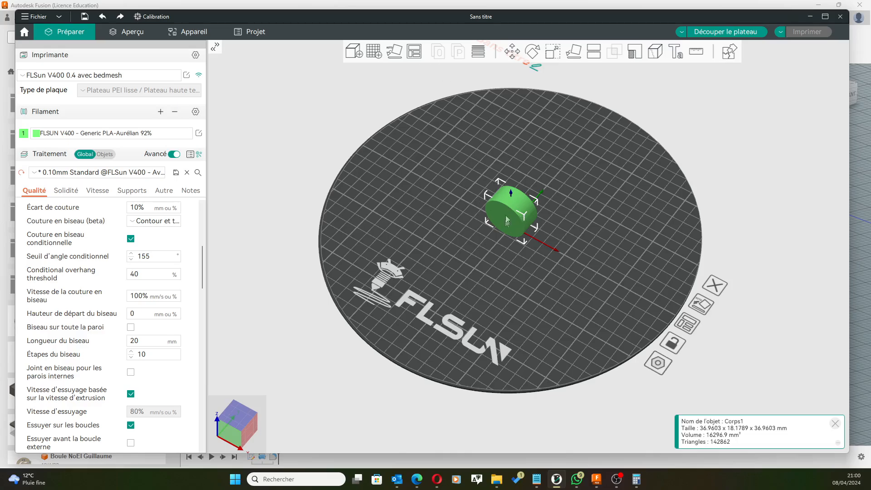
{"action": "left_click", "coordinate": [395, 52]}
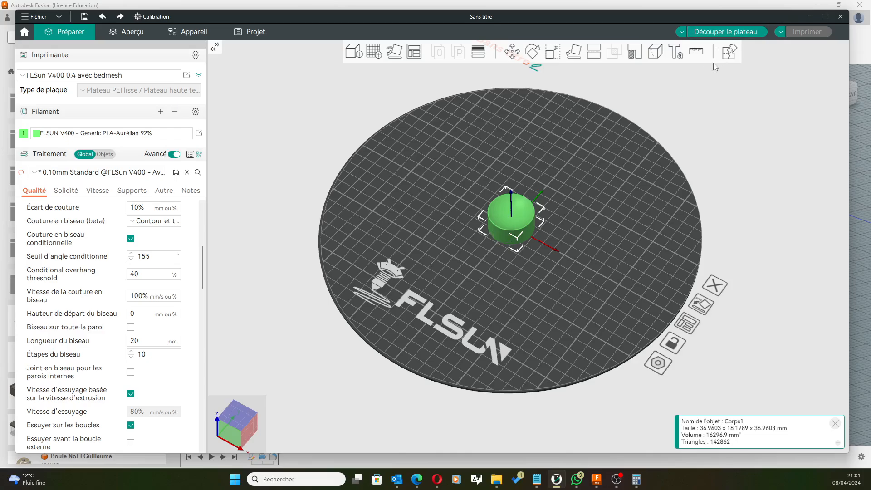
Apply adaptive variable layer heights to the model with quality/speed 0.05, and smooth them with radius 1
{"action": "left_click", "coordinate": [478, 51]}
{"action": "left_click", "coordinate": [580, 77]}
{"action": "left_click_drag", "start_coordinate": [581, 76], "coordinate": [563, 76]}
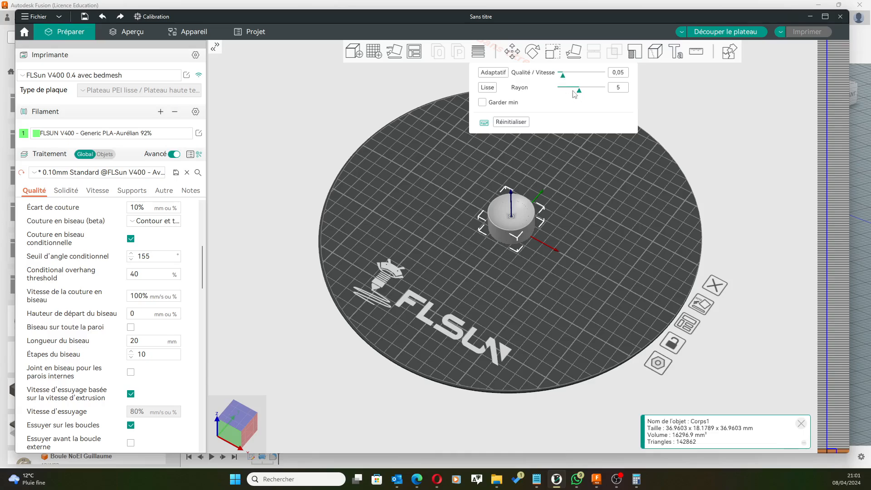
{"action": "left_click_drag", "start_coordinate": [579, 91], "coordinate": [561, 91]}
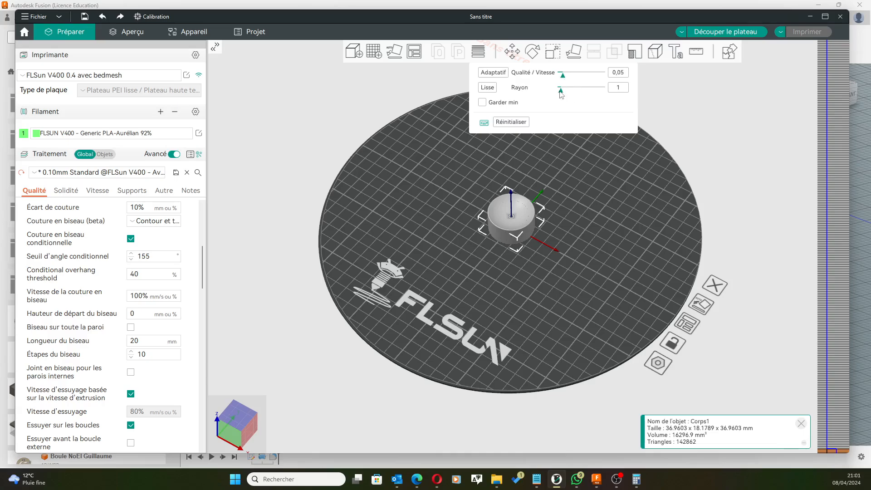
{"action": "left_click", "coordinate": [493, 73]}
{"action": "left_click", "coordinate": [487, 87]}
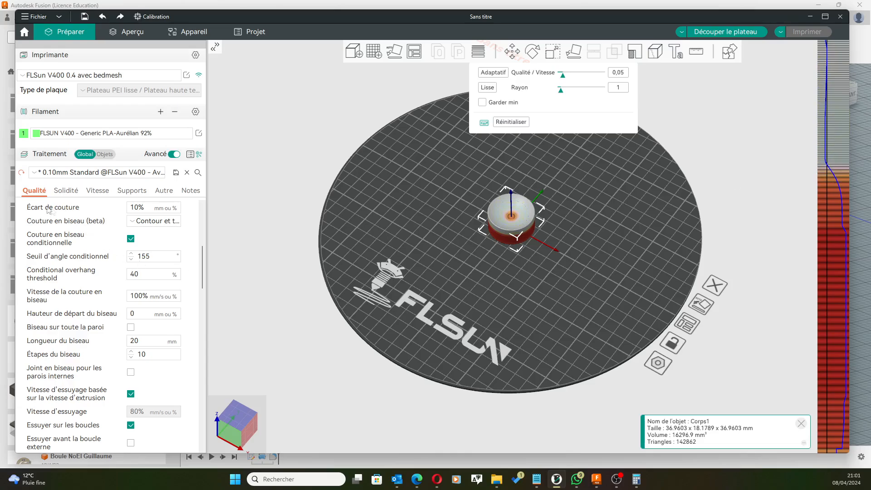
Slice the plate with the model's variable layer heights
{"action": "scroll", "coordinate": [121, 234], "scroll_direction": "up", "scroll_amount": 6}
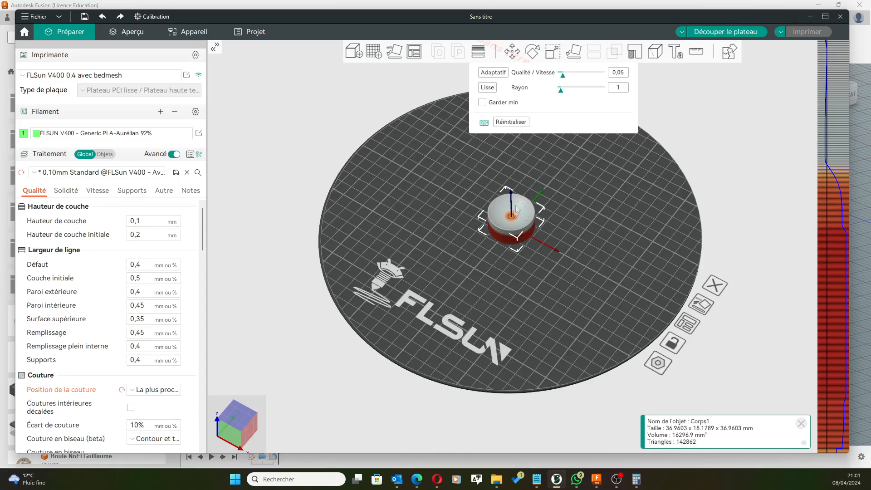
{"action": "scroll", "coordinate": [514, 207], "scroll_direction": "up", "scroll_amount": 3}
{"action": "scroll", "coordinate": [503, 206], "scroll_direction": "up", "scroll_amount": 4}
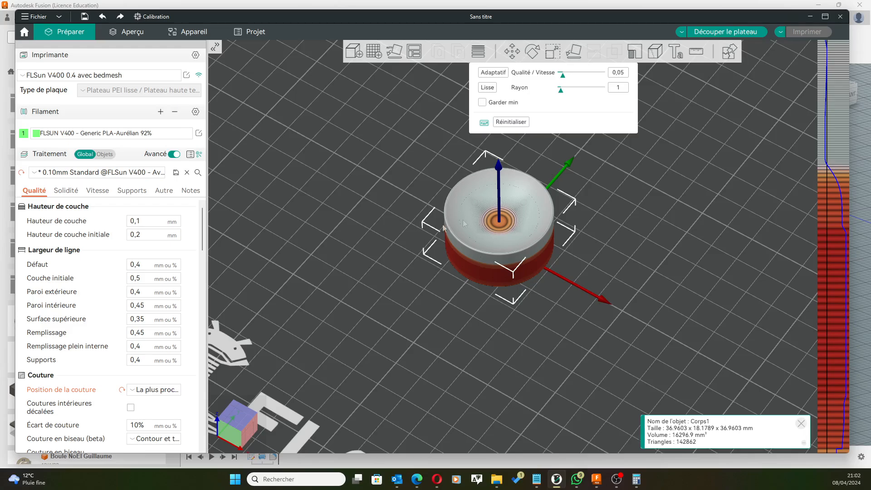
{"action": "scroll", "coordinate": [169, 302], "scroll_direction": "down", "scroll_amount": 2}
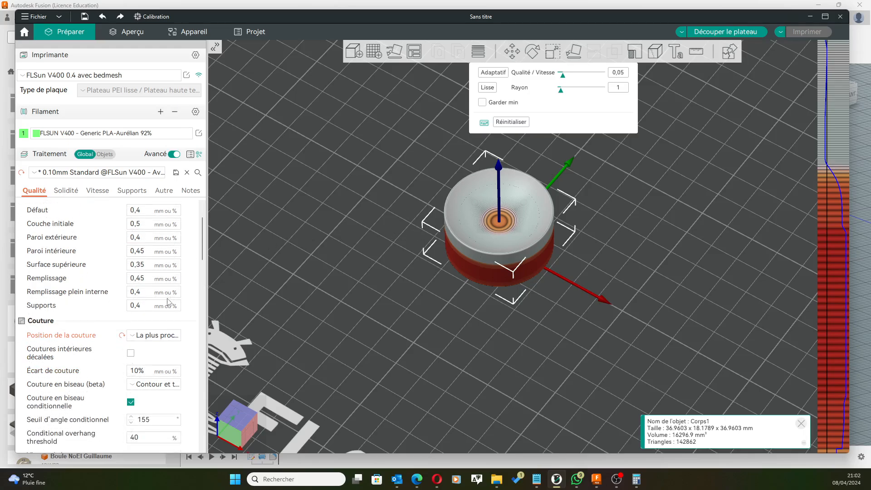
{"action": "left_click", "coordinate": [705, 29]}
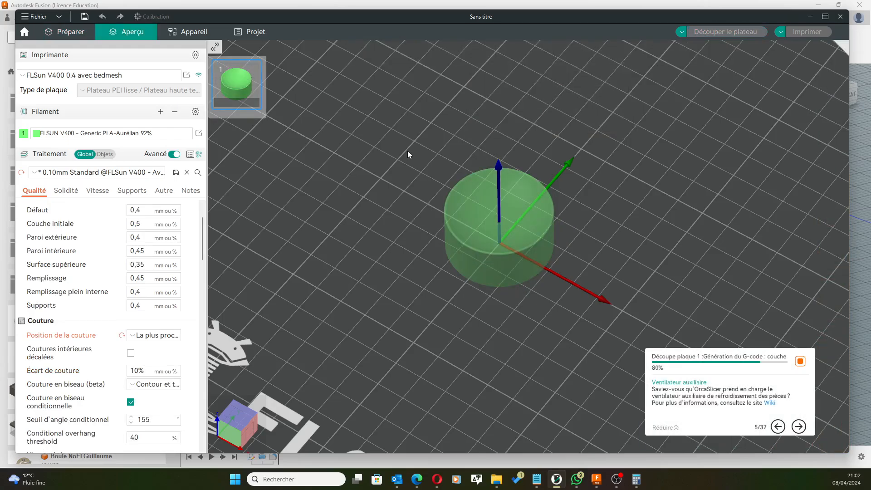
Check the sliced layers of the base, then send the G-code to the printer under its default name and start printing
{"action": "scroll", "coordinate": [421, 222], "scroll_direction": "up", "scroll_amount": 4}
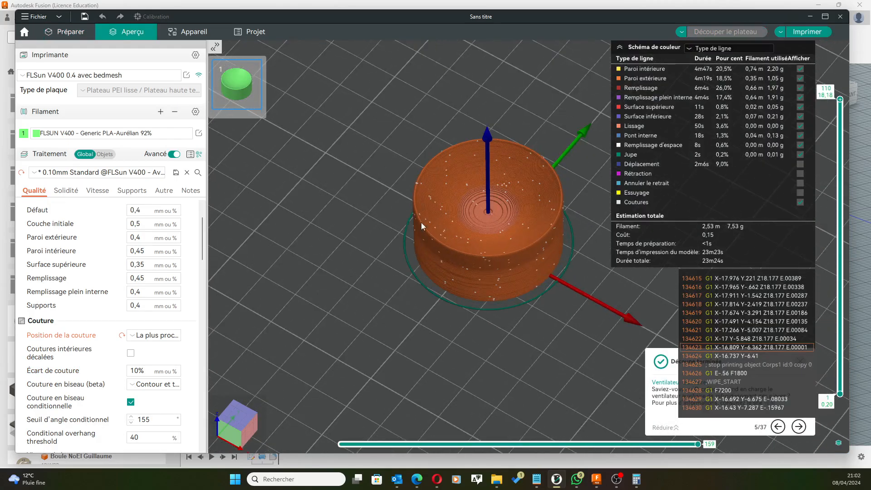
{"action": "left_click_drag", "start_coordinate": [328, 251], "coordinate": [361, 224]}
{"action": "scroll", "coordinate": [361, 224], "scroll_direction": "up", "scroll_amount": 6}
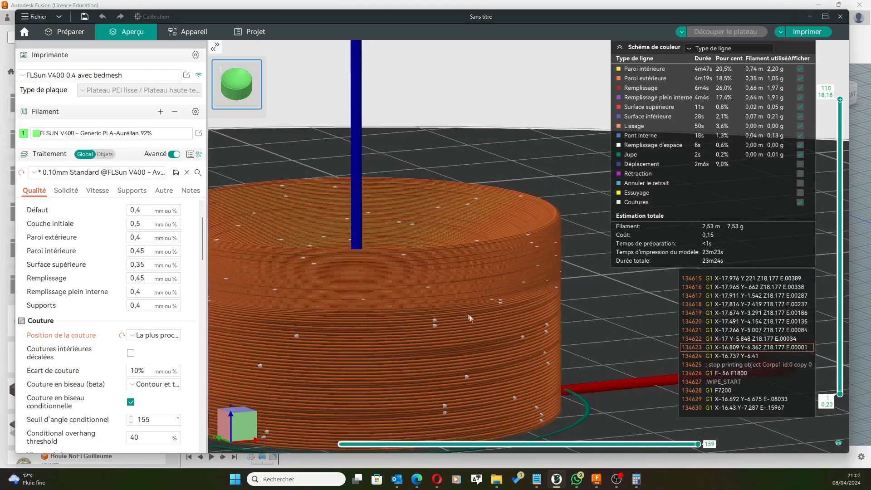
{"action": "left_click_drag", "start_coordinate": [420, 317], "coordinate": [437, 334]}
{"action": "scroll", "coordinate": [440, 242], "scroll_direction": "down", "scroll_amount": 5}
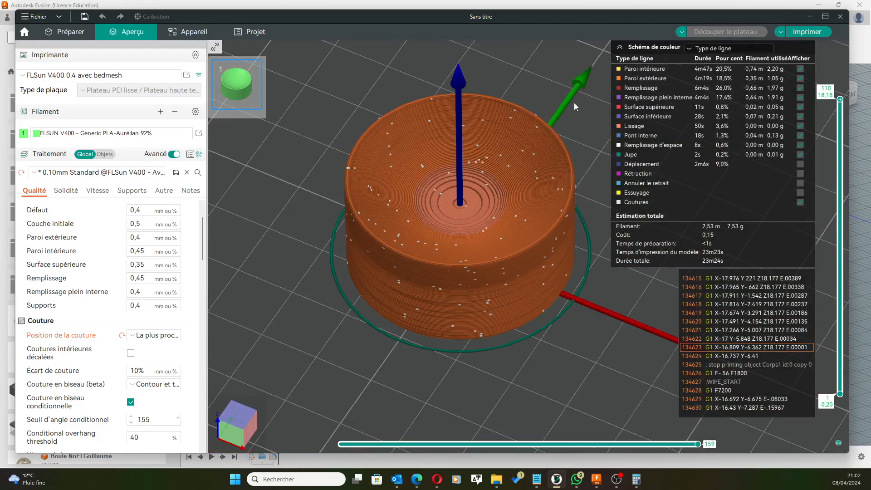
{"action": "left_click", "coordinate": [801, 32]}
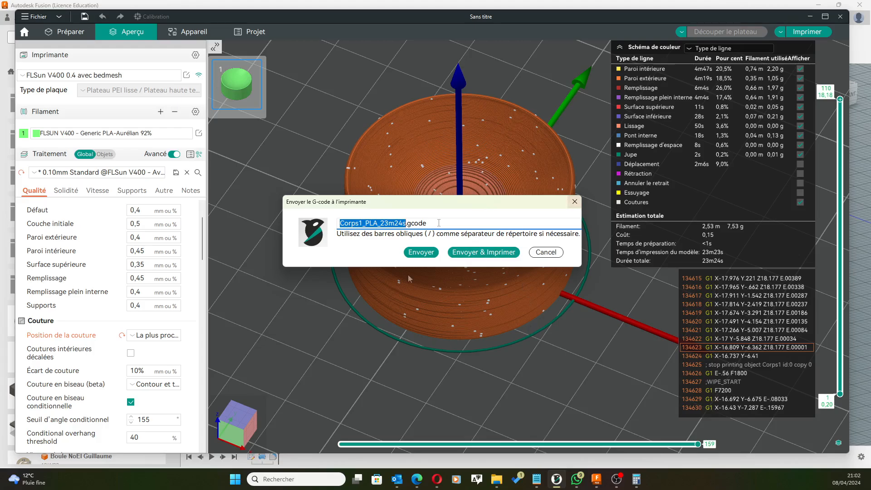
{"action": "left_click", "coordinate": [481, 253]}
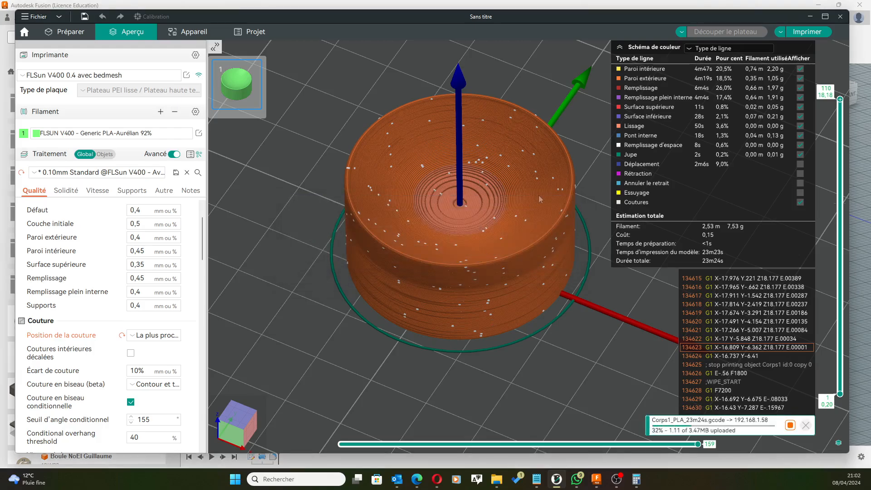